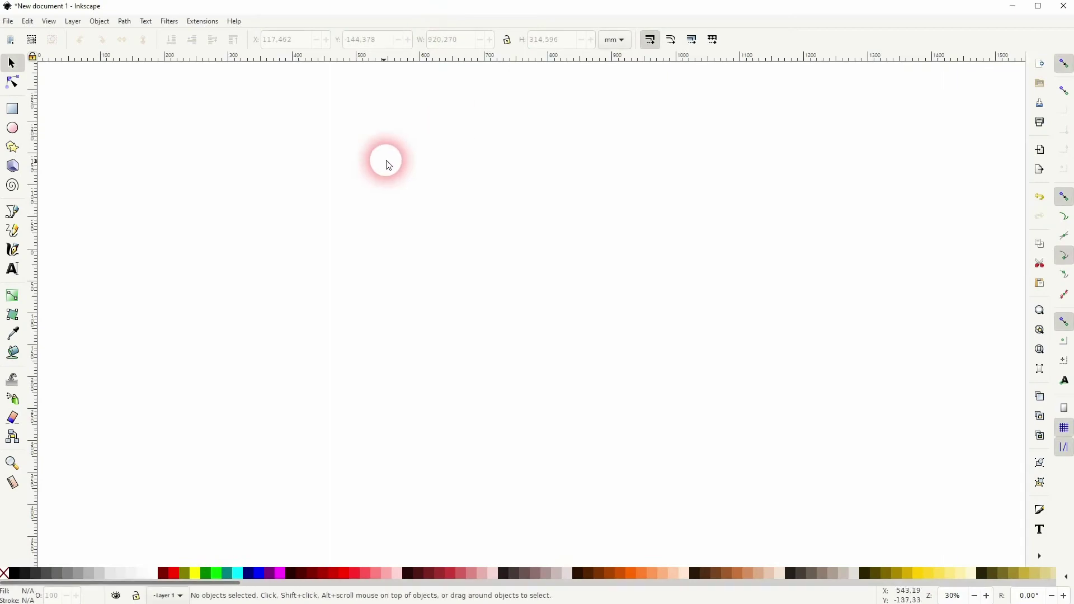
# Create the text 'abstract' in a bold sans-serif font
pyautogui.click(12, 268)
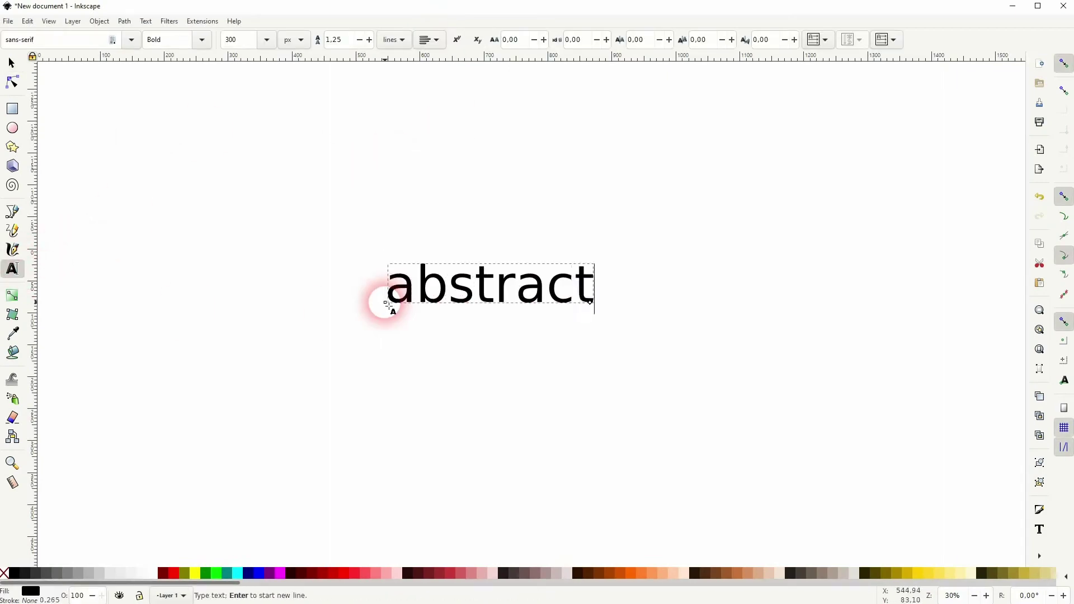
pyautogui.click(43, 56)
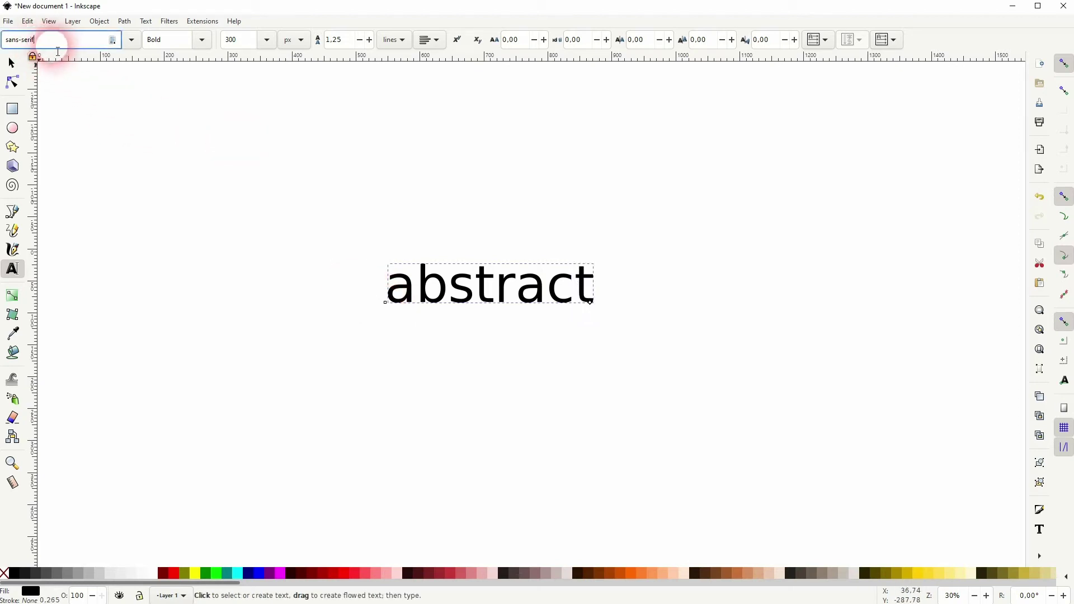
pyautogui.click(188, 47)
pyautogui.click(199, 43)
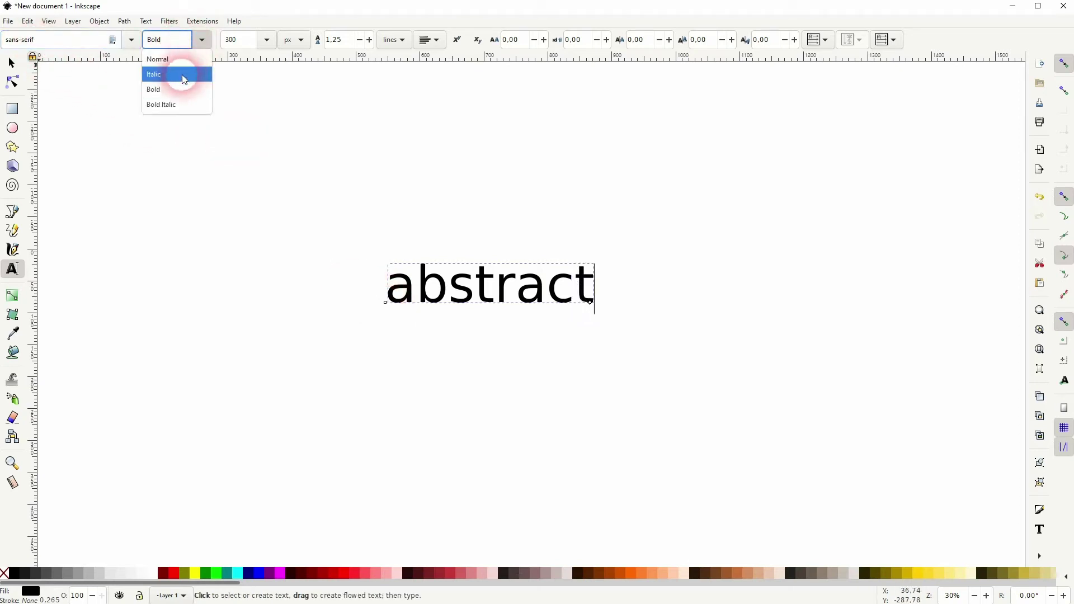
pyautogui.click(180, 89)
# Stretch the word to about 725 mm wide and move it toward the page's left side
pyautogui.click(13, 64)
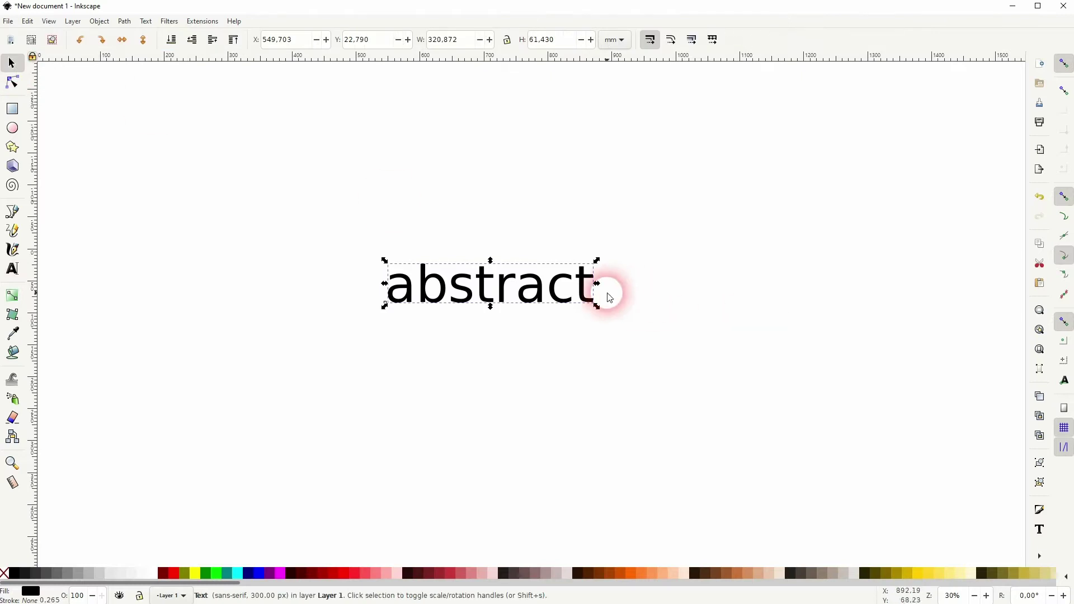
pyautogui.moveTo(599, 283); pyautogui.dragTo(720, 283)
pyautogui.moveTo(608, 312); pyautogui.dragTo(457, 333)
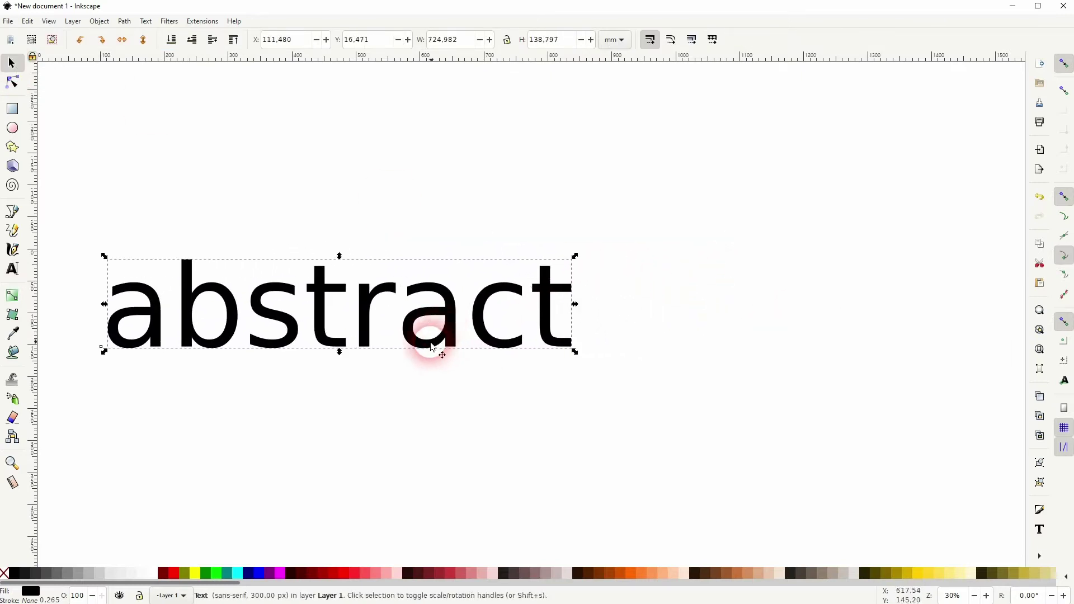
# Remove the word's fill, give it a black stroke, and widen it slightly
pyautogui.click(3, 575)
pyautogui.keyDown('shift'); pyautogui.click(13, 574); pyautogui.keyUp('shift')
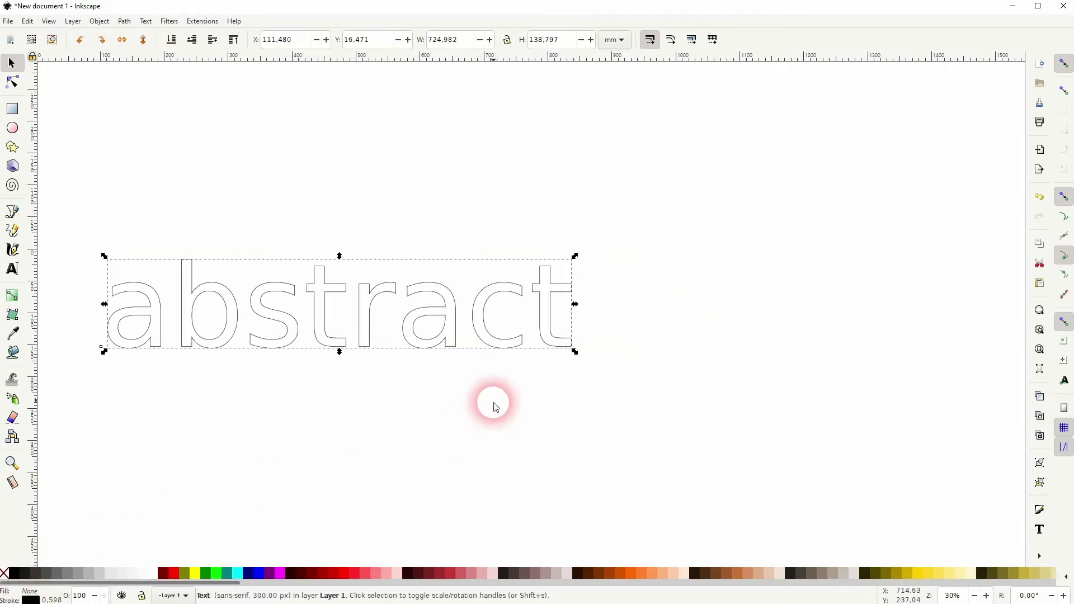
pyautogui.moveTo(575, 304); pyautogui.dragTo(596, 315)
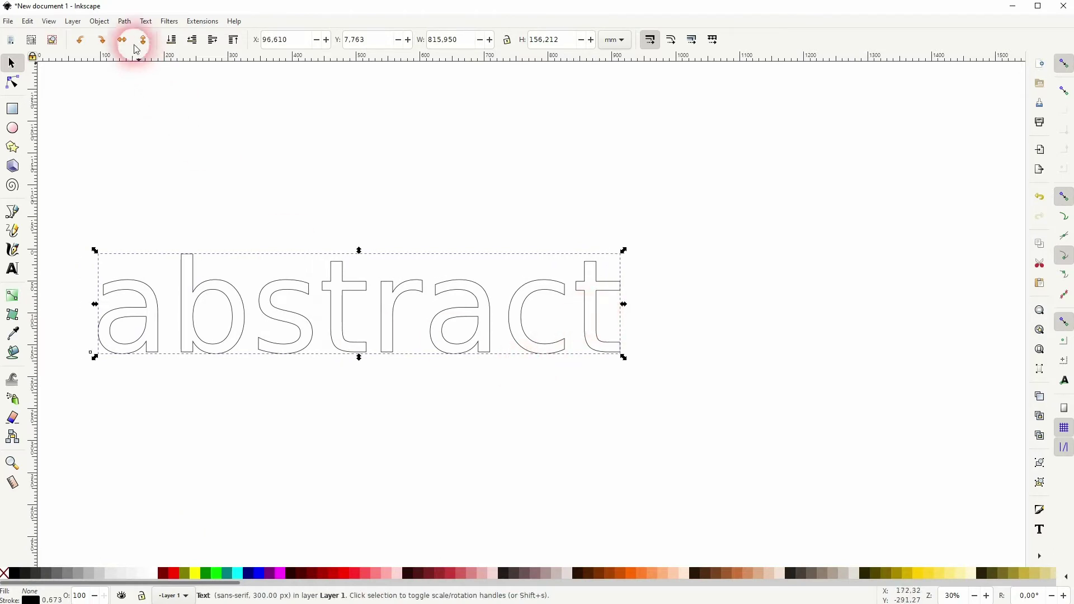
# Convert the stroke to path, ungroup the letters, and combine them into one 476-node path
pyautogui.click(125, 22)
pyautogui.click(141, 49)
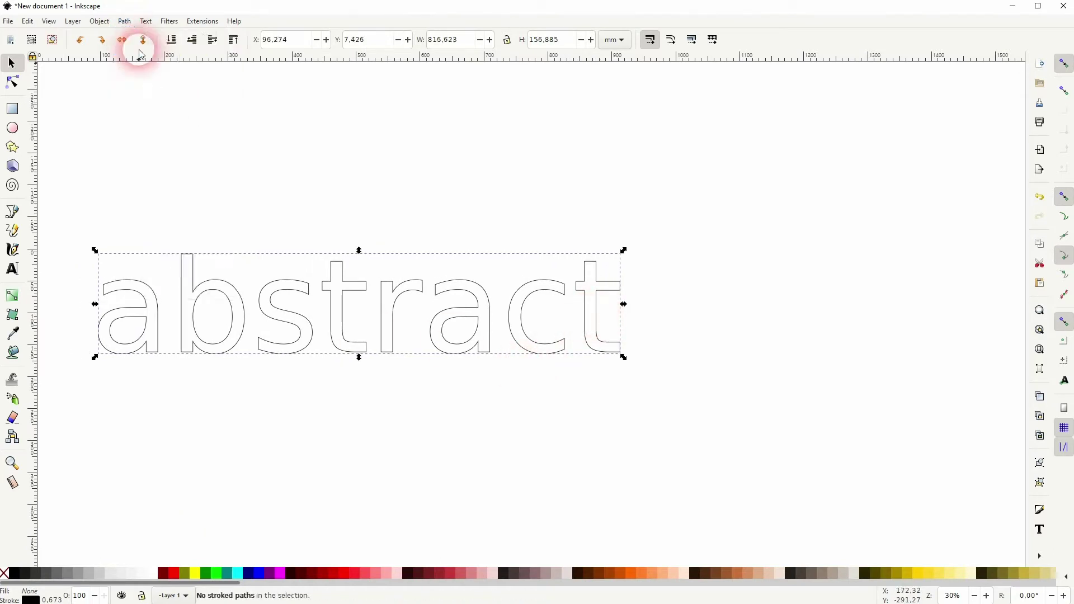
pyautogui.click(572, 469)
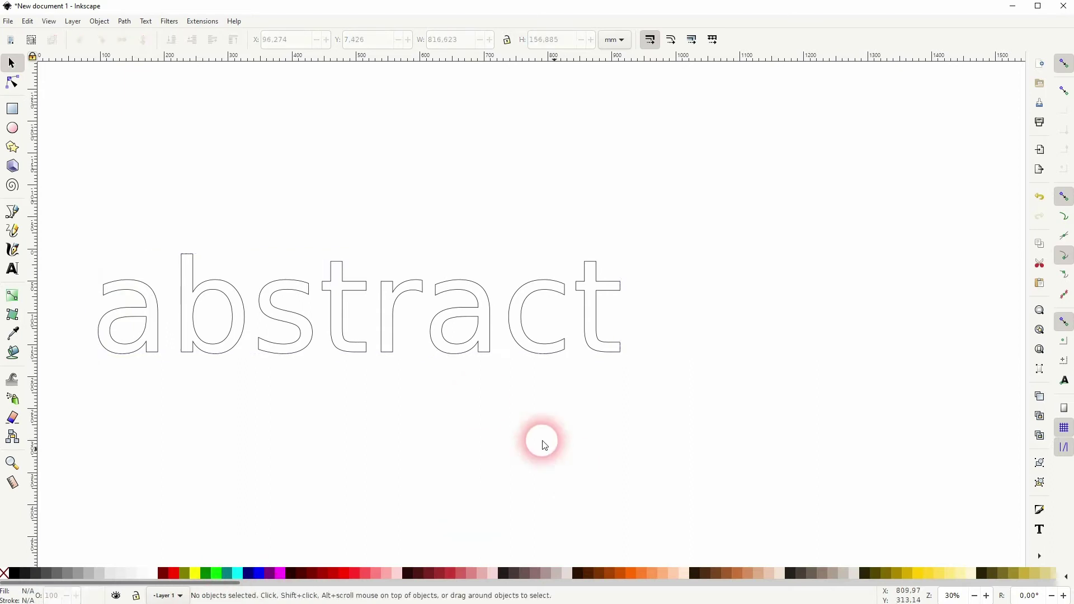
pyautogui.click(382, 333)
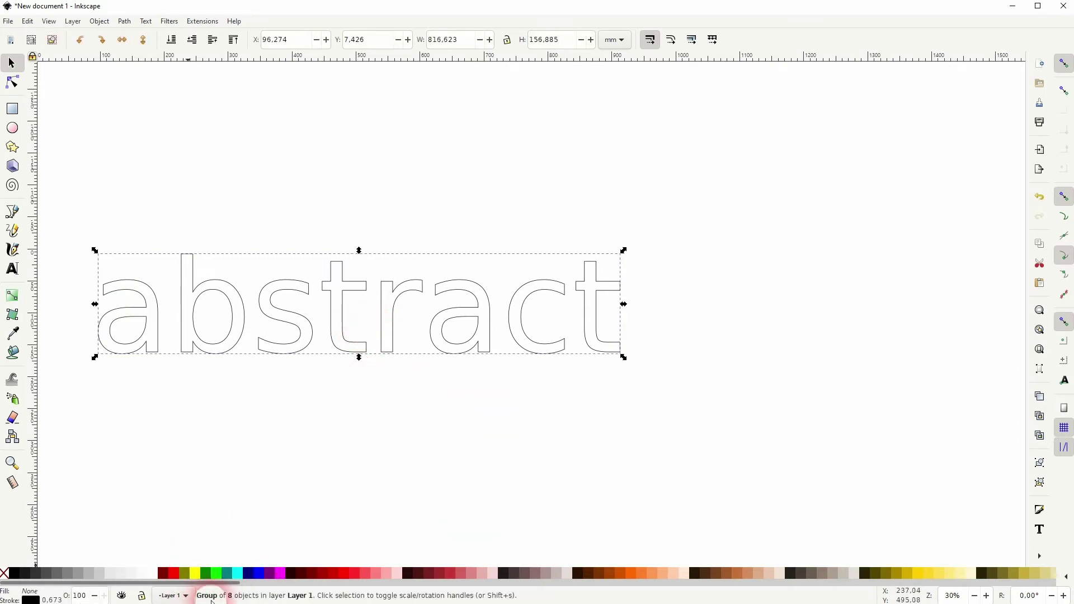
pyautogui.hotkey('ctrl', 'shift', 'g')
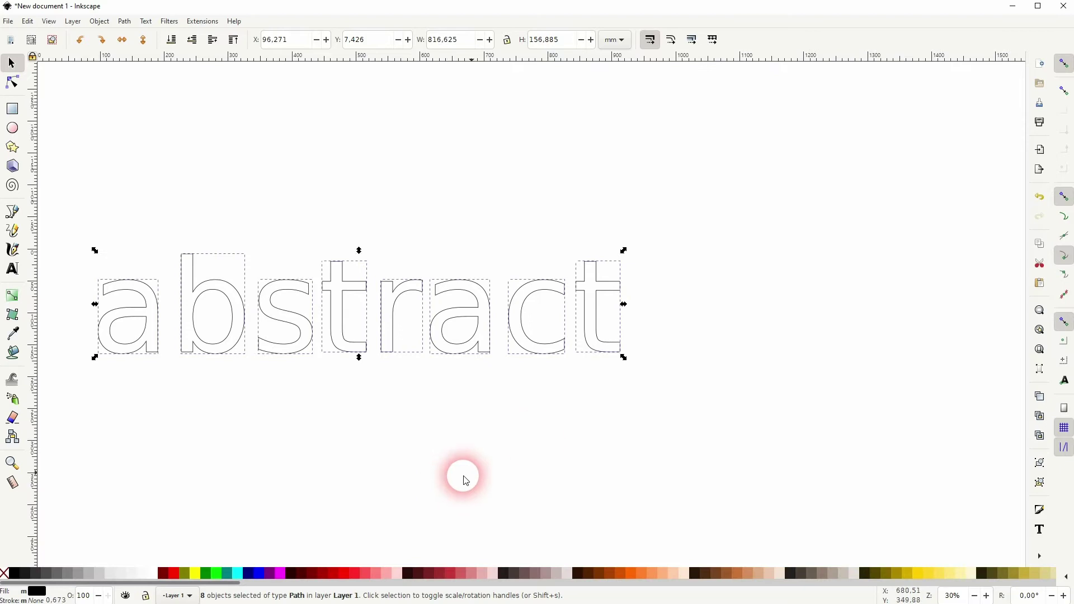
pyautogui.click(124, 21)
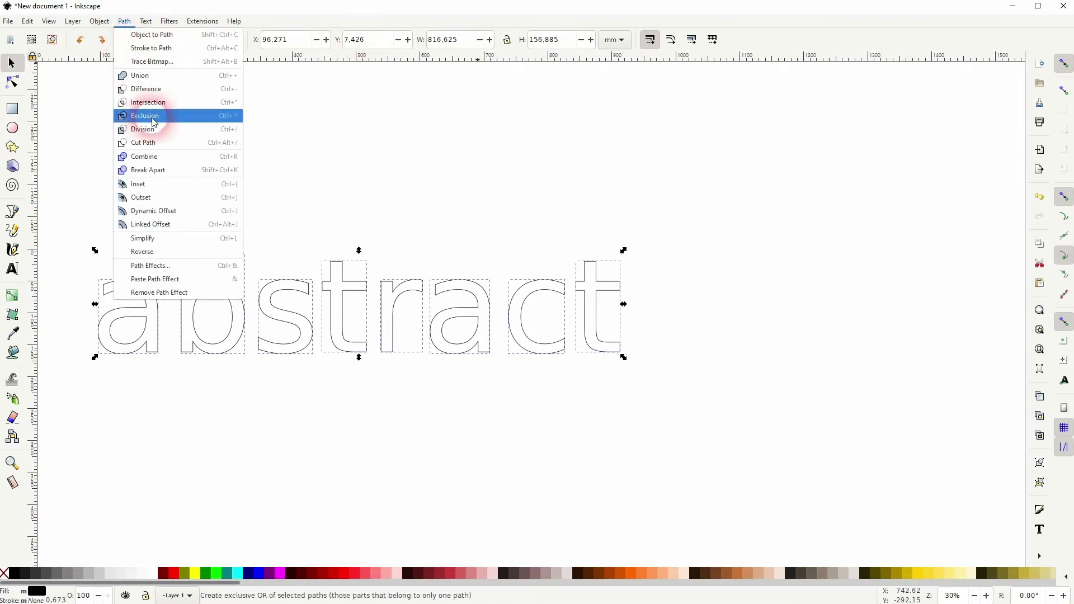
pyautogui.click(156, 158)
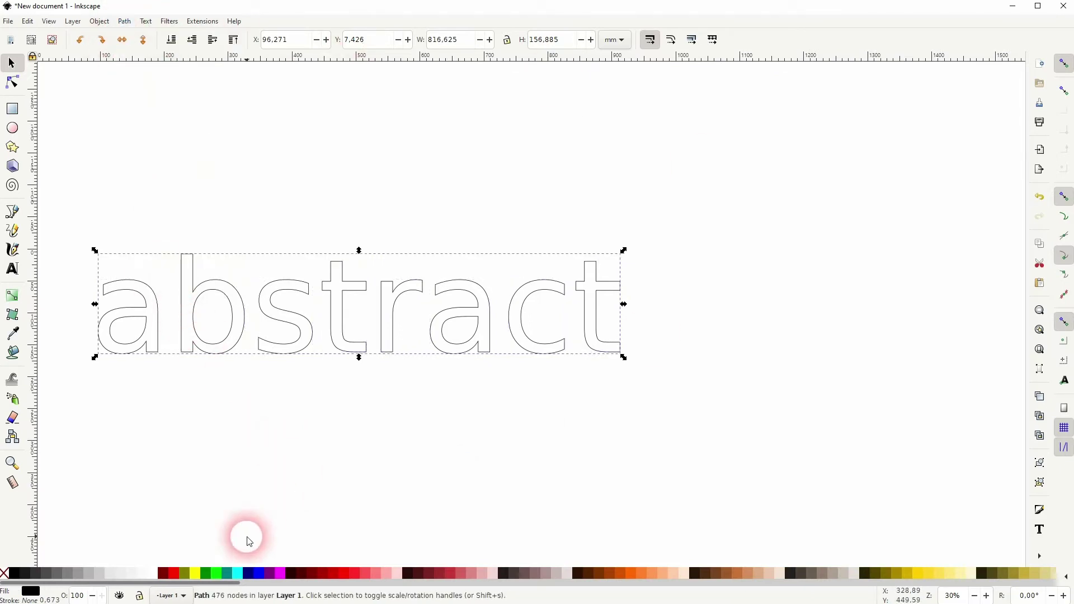
pyautogui.click(398, 490)
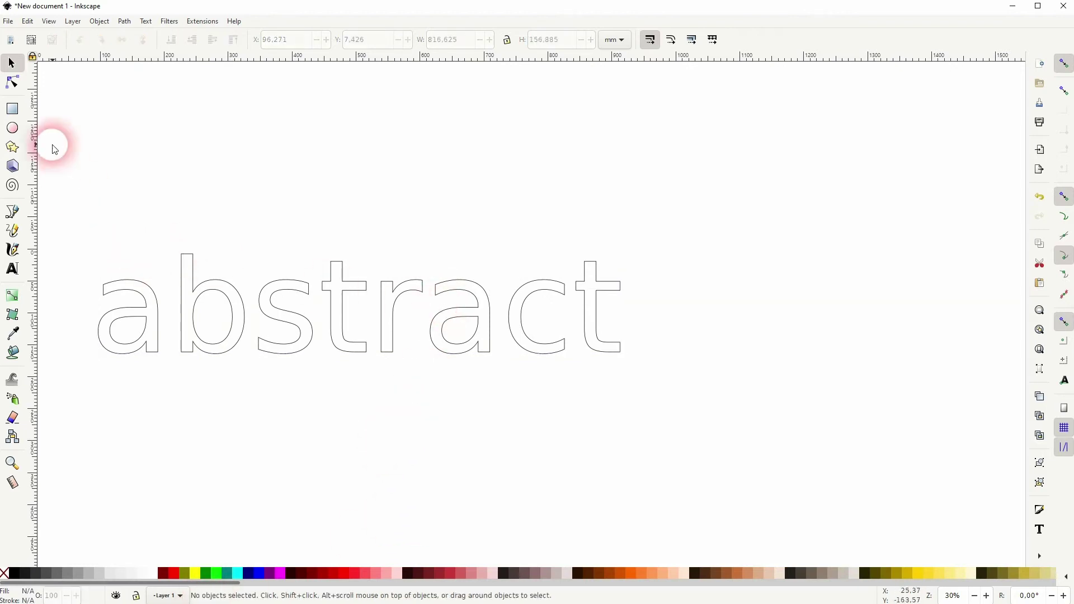
# Draw a black ellipse at the upper right and place a duplicate just below it
pyautogui.click(13, 127)
pyautogui.moveTo(777, 170); pyautogui.dragTo(892, 208)
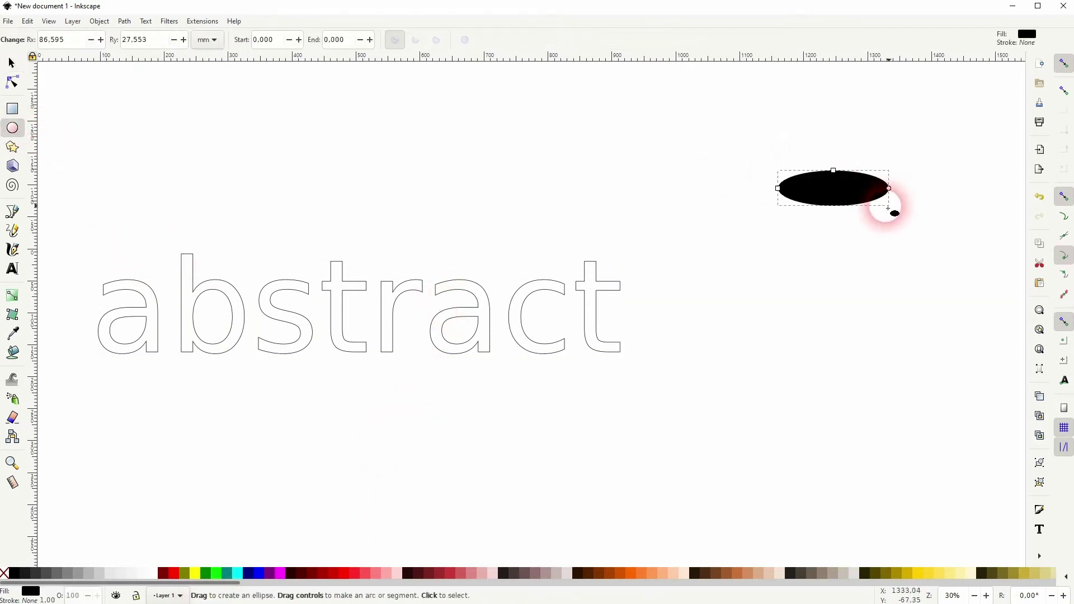
pyautogui.click(11, 63)
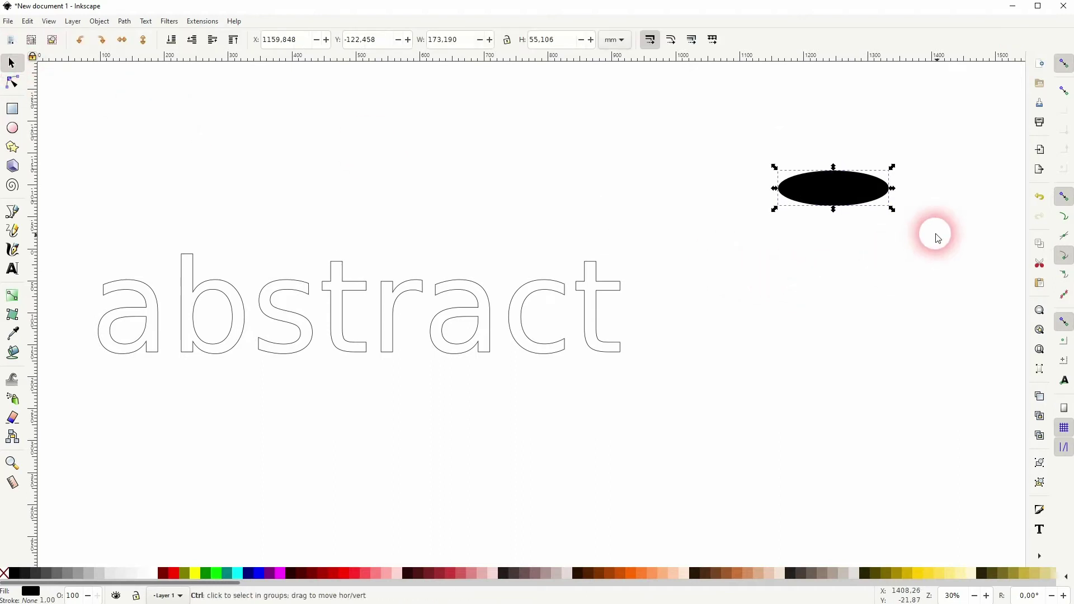
pyautogui.hotkey('ctrl', 'd')
pyautogui.moveTo(837, 207); pyautogui.dragTo(867, 232)
# Shrink both ellipses, combine them into one path, and move it above the word's left end
pyautogui.click(716, 269)
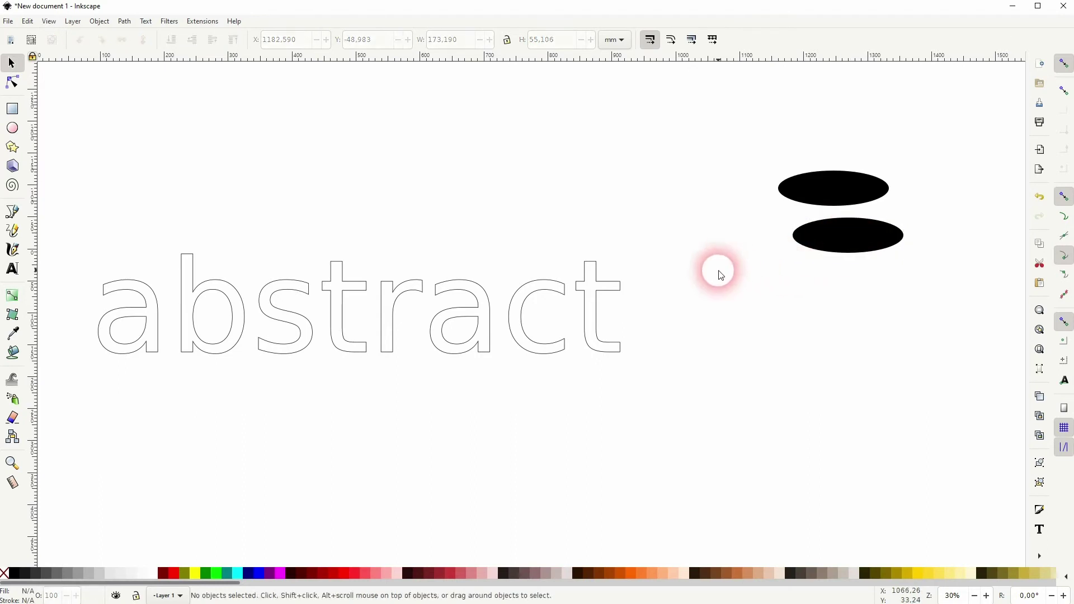
pyautogui.moveTo(718, 269); pyautogui.dragTo(922, 149)
pyautogui.moveTo(906, 213); pyautogui.dragTo(889, 219)
pyautogui.moveTo(822, 189); pyautogui.dragTo(731, 199)
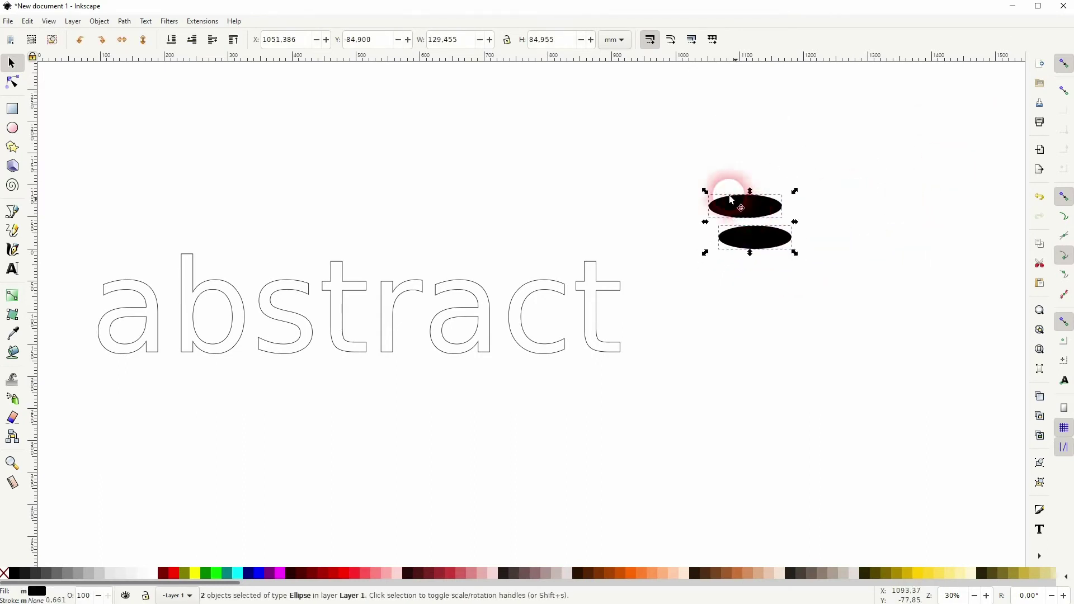
pyautogui.click(117, 18)
pyautogui.click(171, 155)
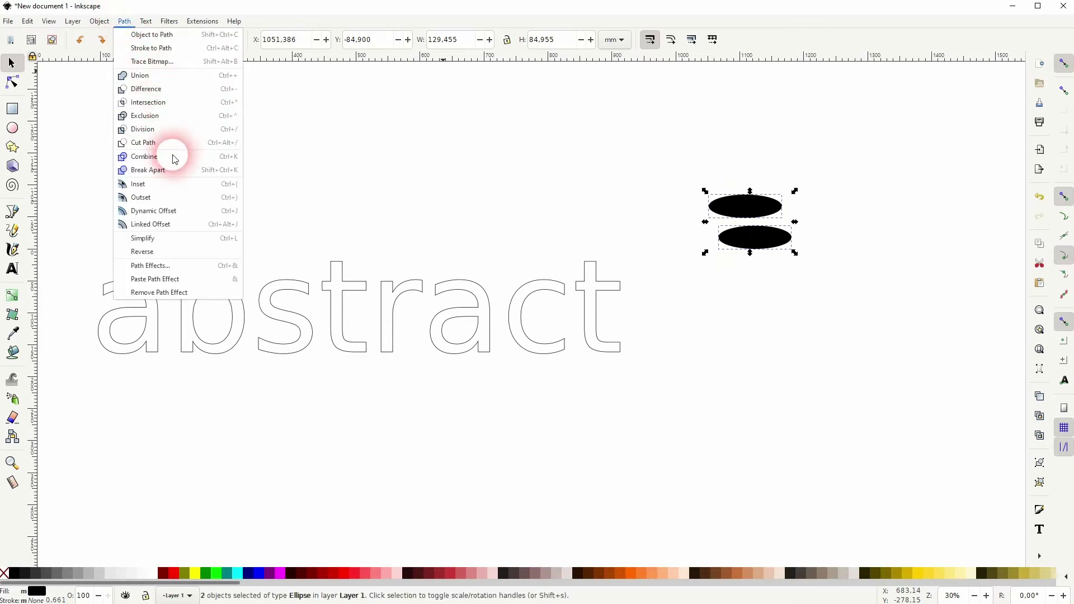
pyautogui.moveTo(713, 210); pyautogui.dragTo(122, 140)
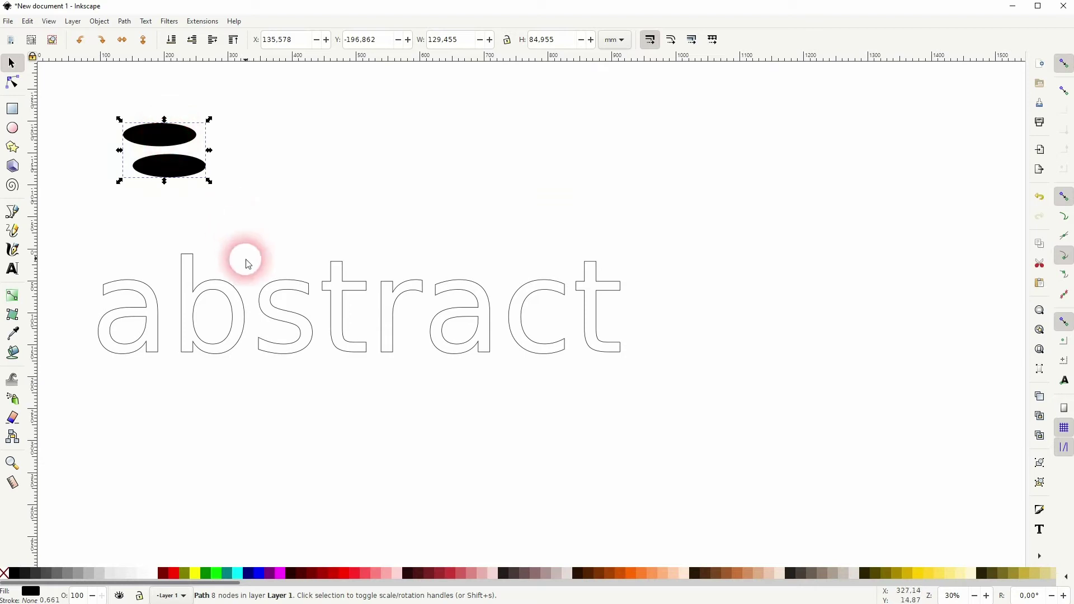
# Apply Pattern Along Path to the word path from the Path Effects panel
pyautogui.click(275, 297)
pyautogui.click(124, 22)
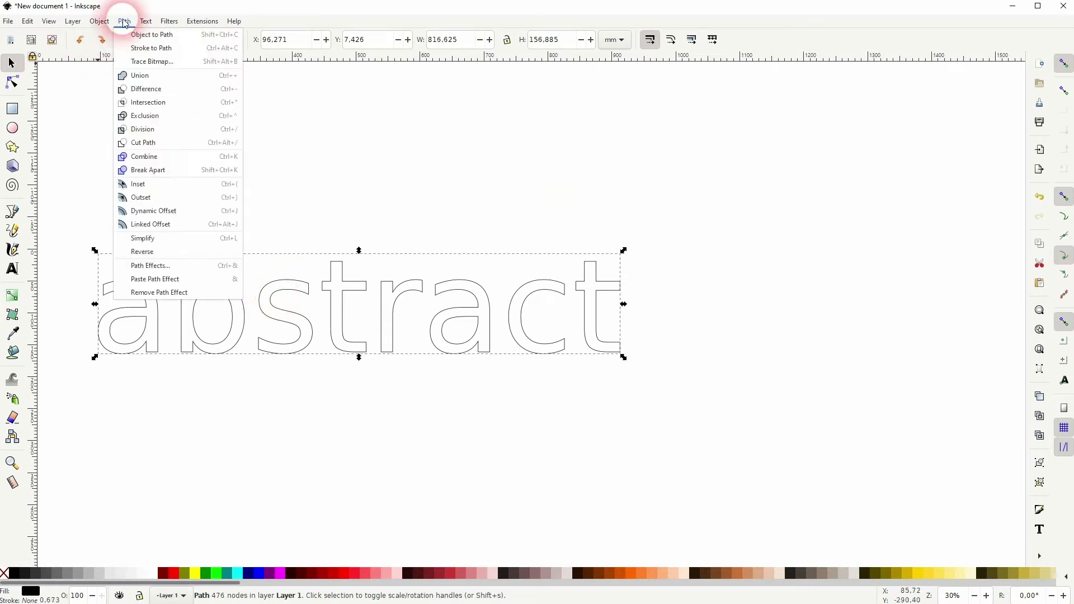
pyautogui.click(186, 265)
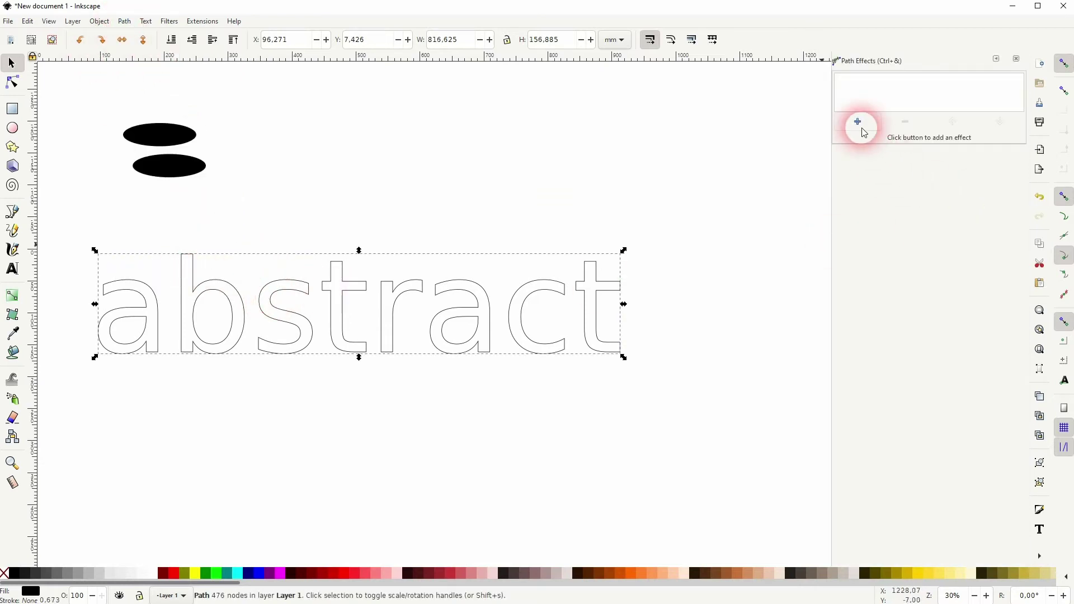
pyautogui.click(857, 122)
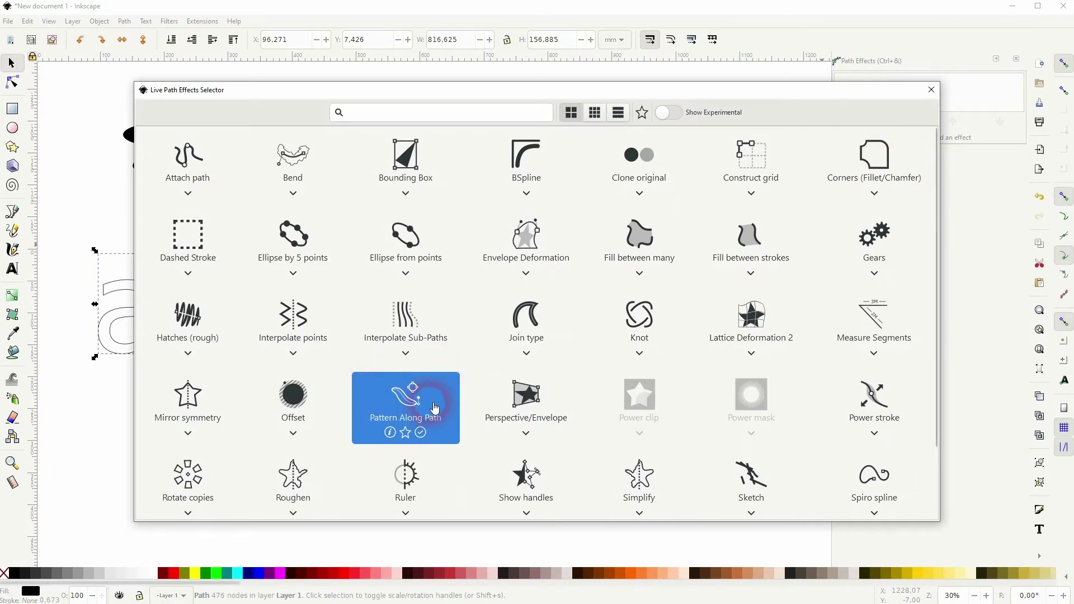
pyautogui.click(383, 406)
pyautogui.click(162, 166)
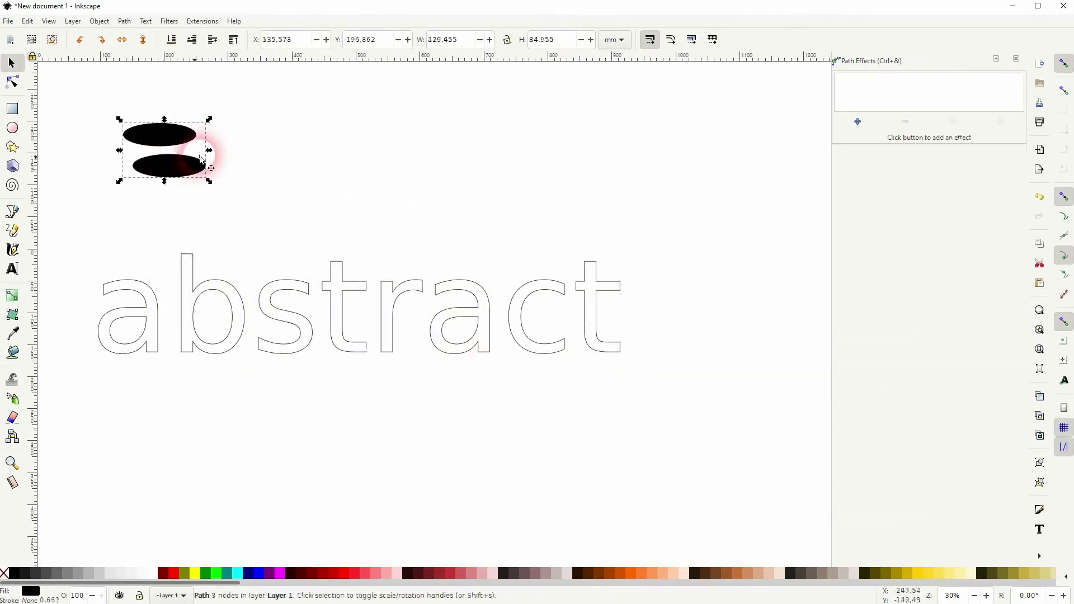
pyautogui.click(387, 307)
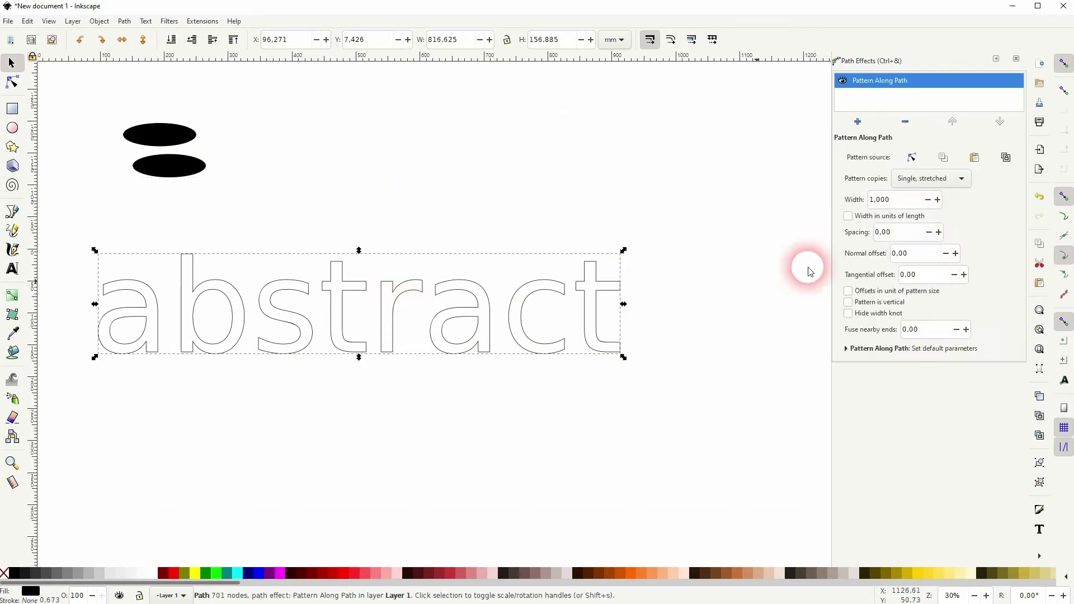
pyautogui.click(975, 159)
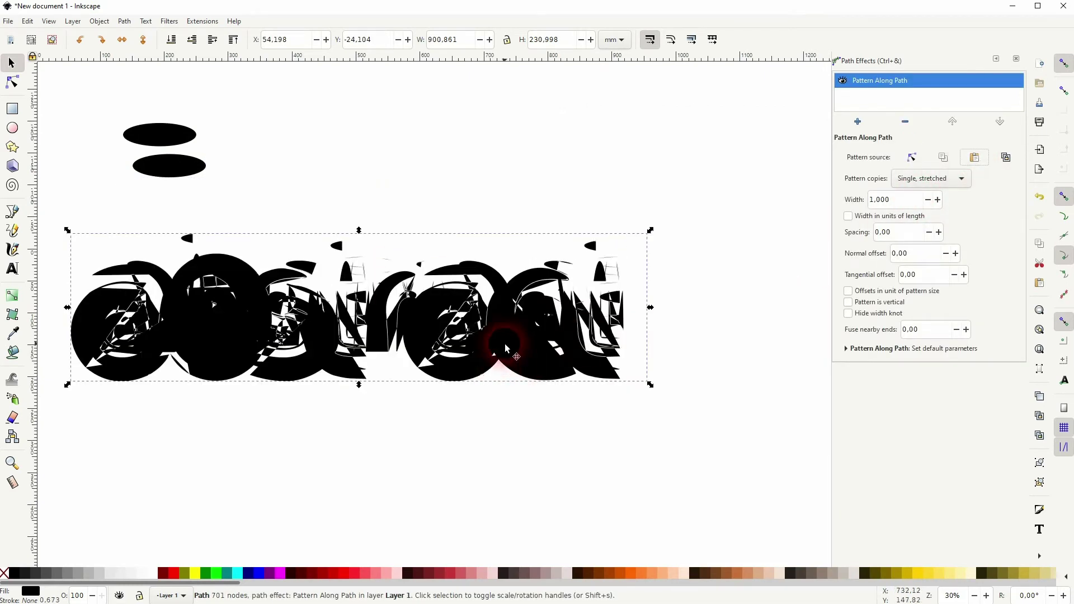
pyautogui.click(951, 179)
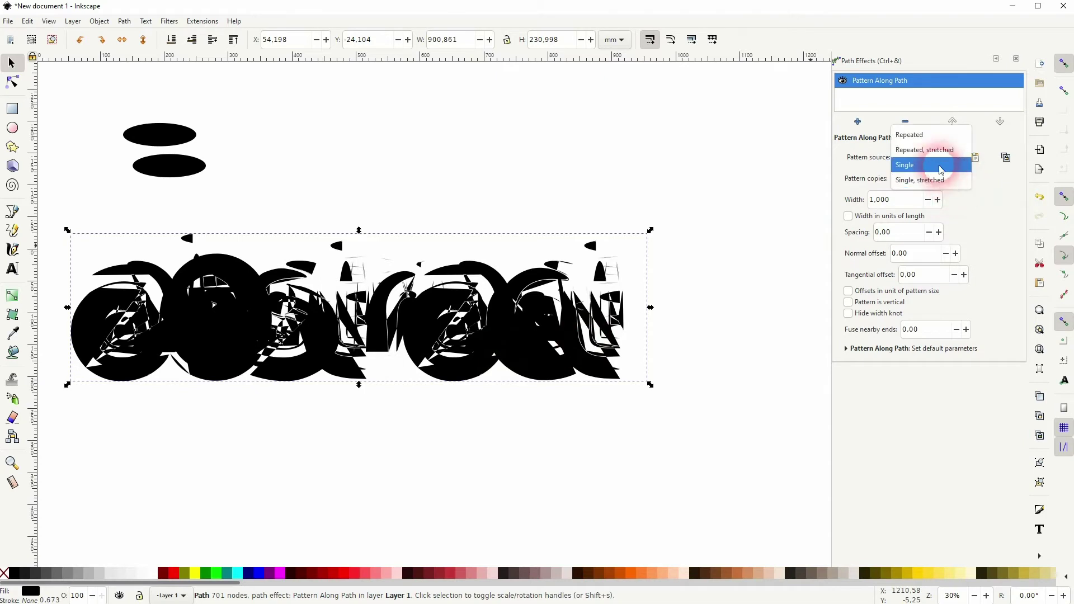
pyautogui.click(941, 170)
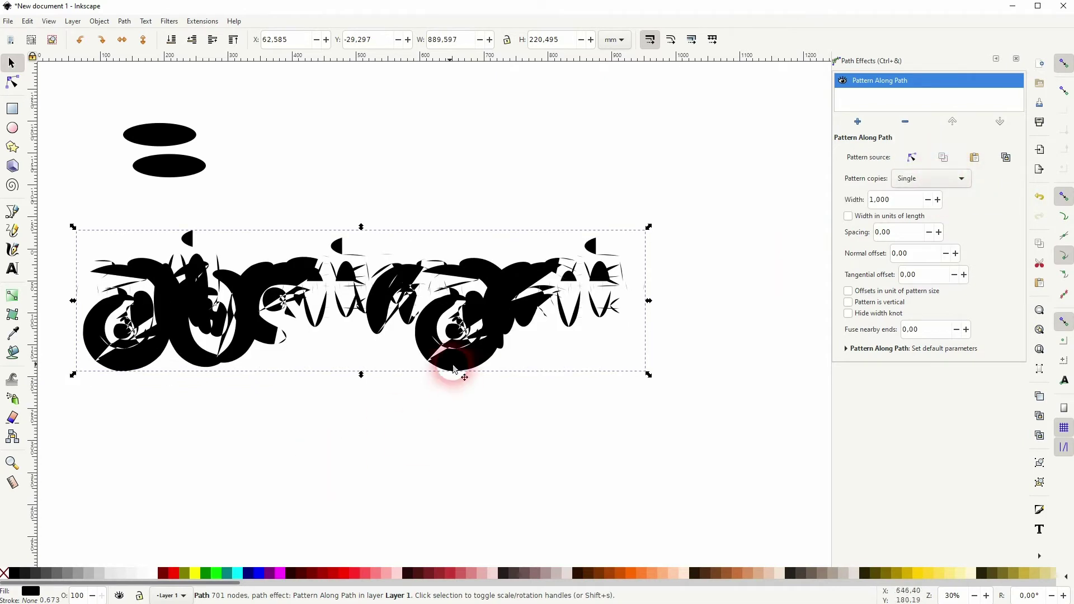
pyautogui.click(930, 180)
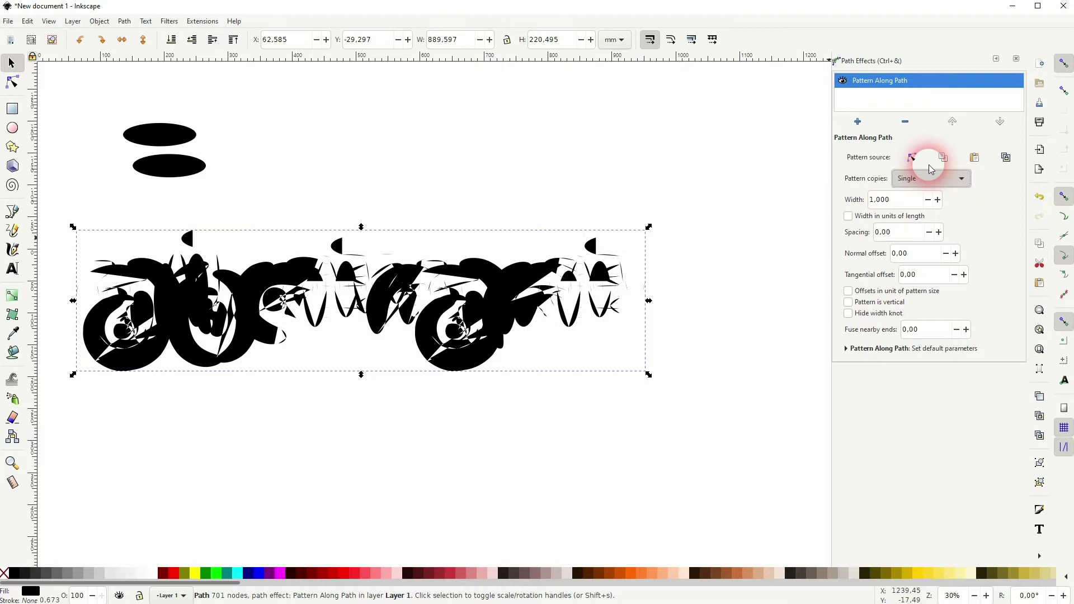
pyautogui.click(932, 178)
pyautogui.click(929, 189)
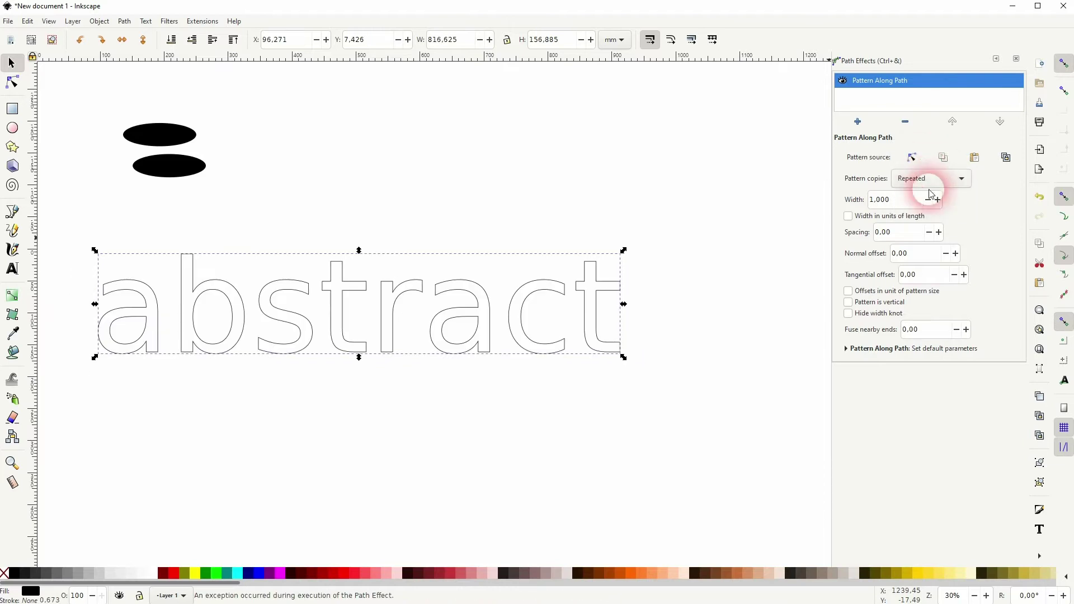
pyautogui.click(937, 181)
pyautogui.click(931, 224)
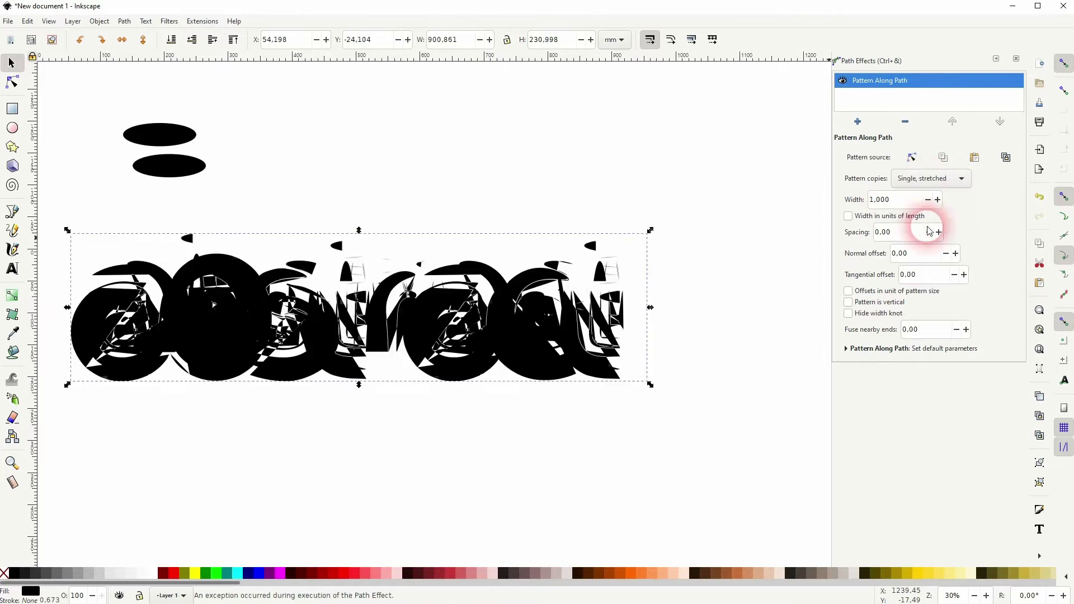
pyautogui.click(487, 218)
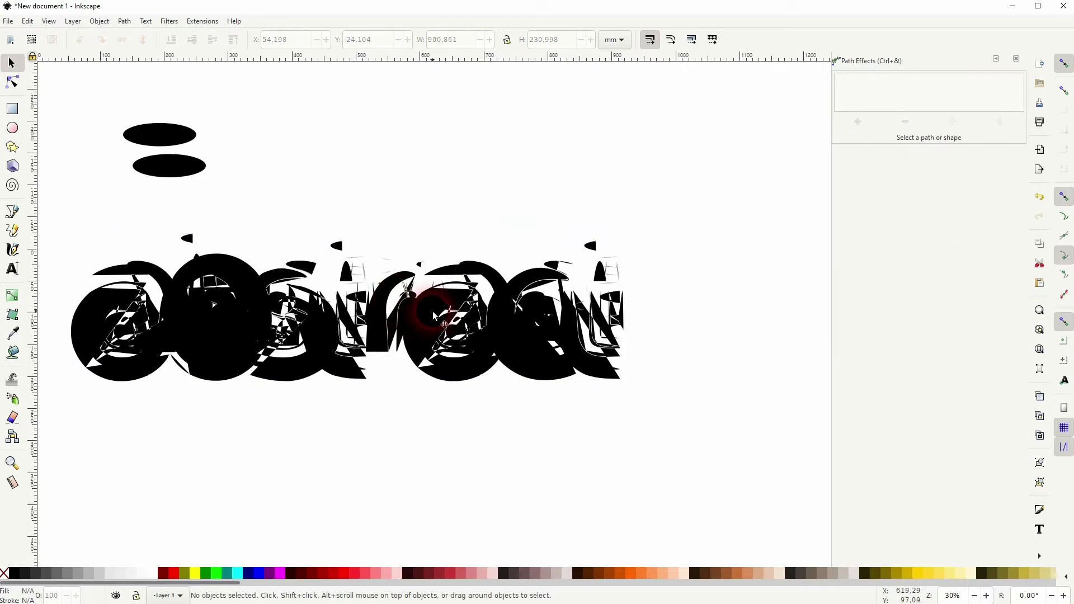
pyautogui.hotkey('ctrl', 'z')
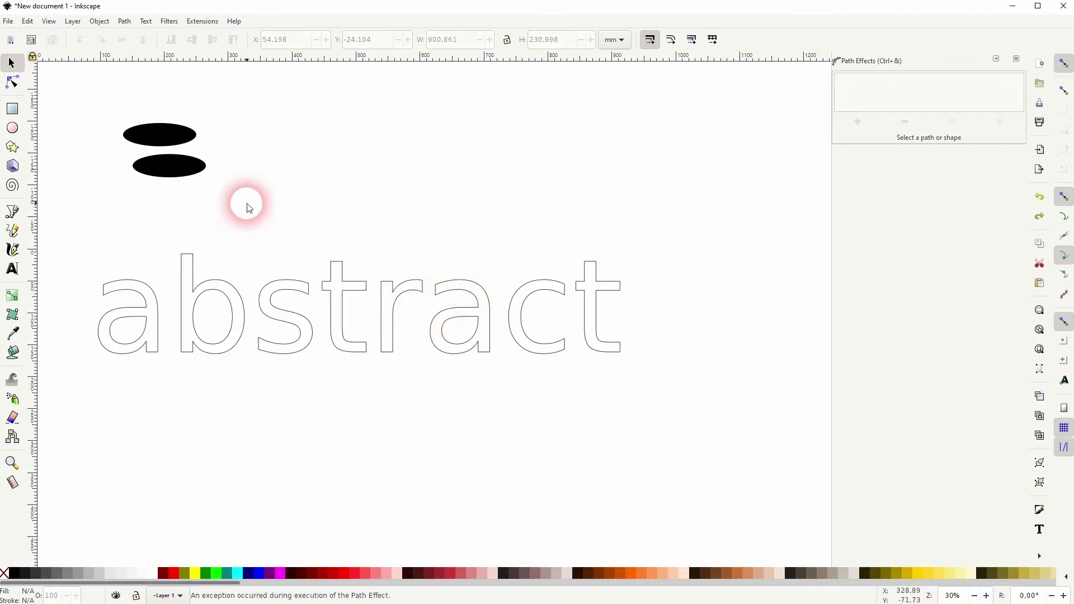
# Halve the ellipse pair's size and paste it as the word's pattern source
pyautogui.moveTo(90, 213); pyautogui.dragTo(258, 106)
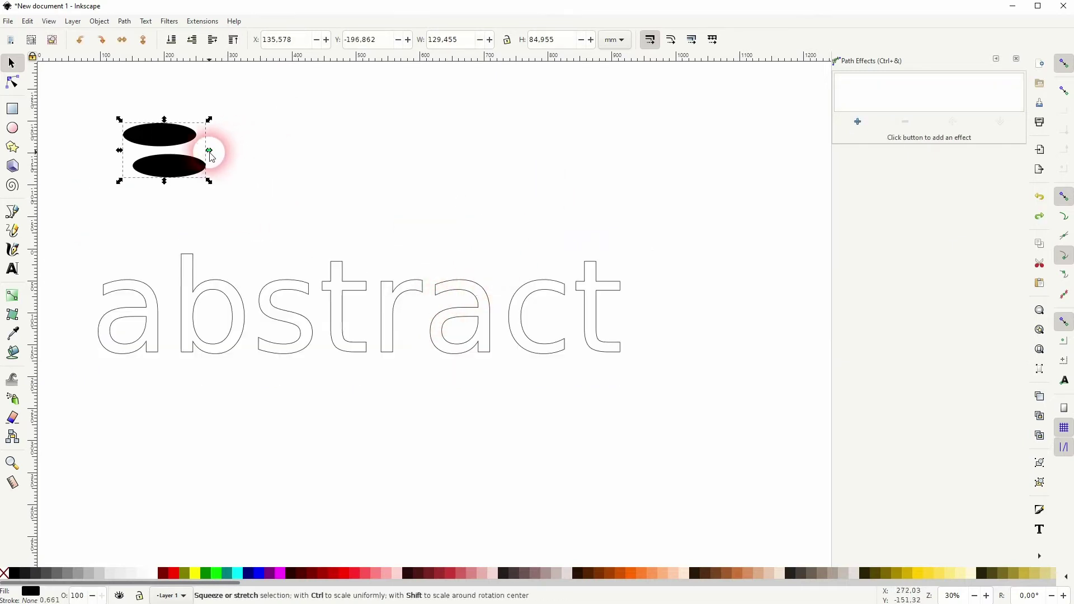
pyautogui.moveTo(209, 150); pyautogui.dragTo(189, 151)
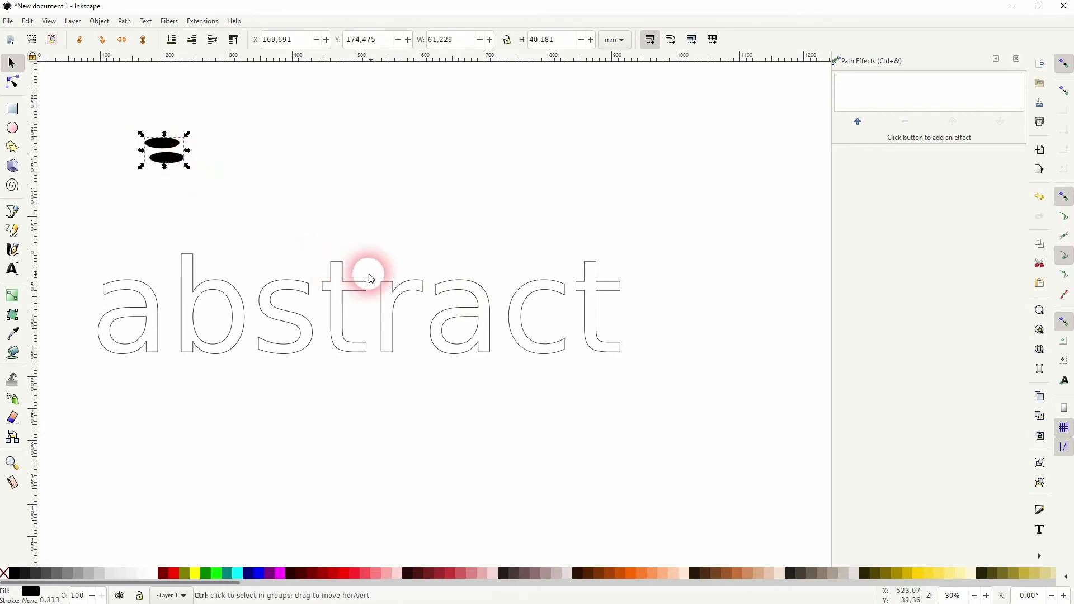
pyautogui.click(519, 338)
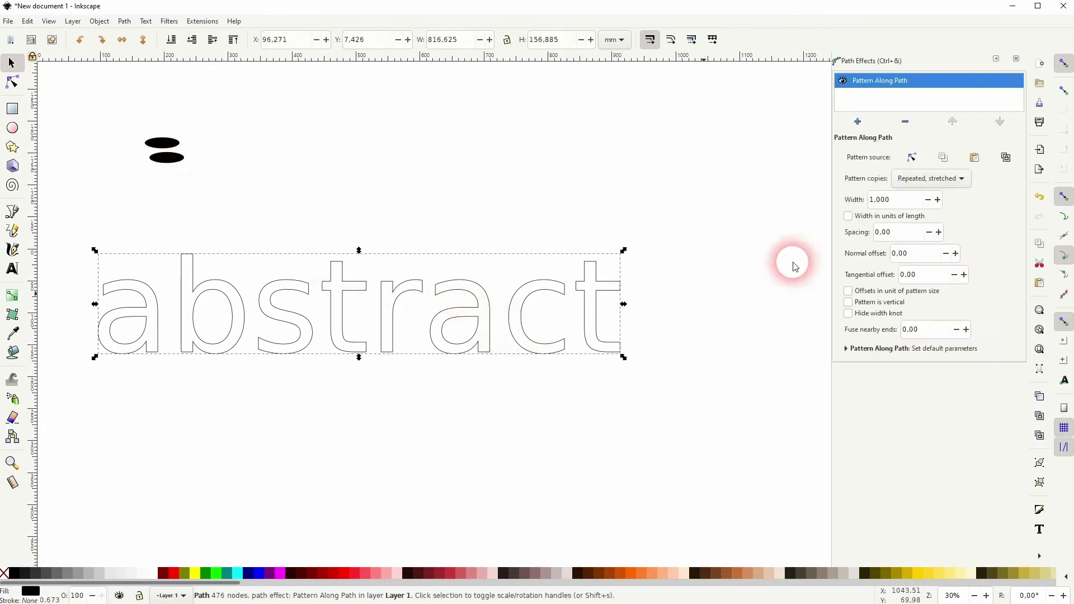
pyautogui.click(975, 156)
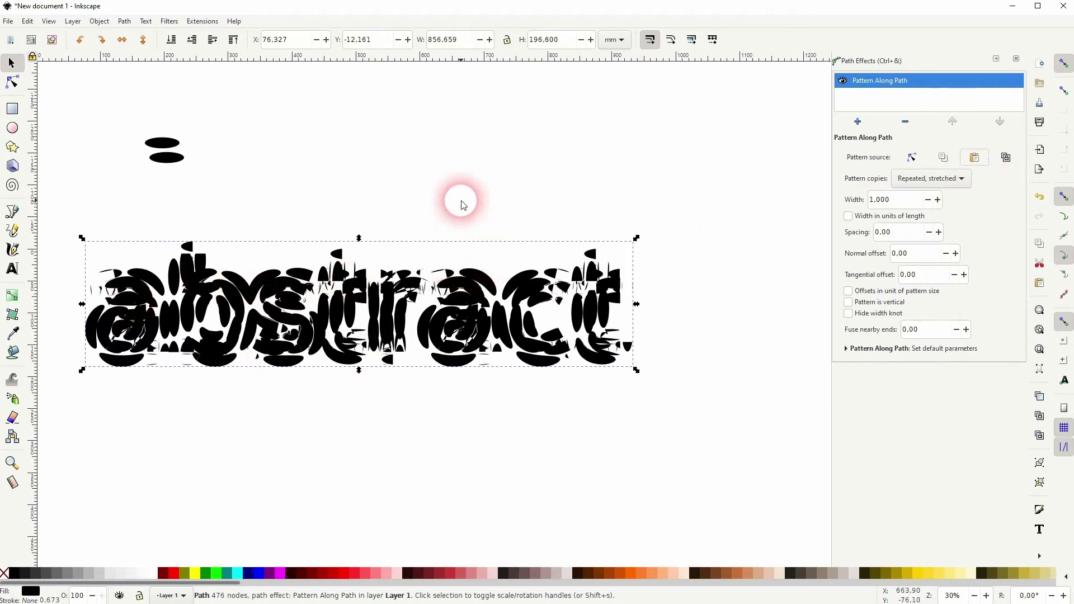
# Try the Single pattern copy mode, then settle on Single, stretched
pyautogui.click(950, 179)
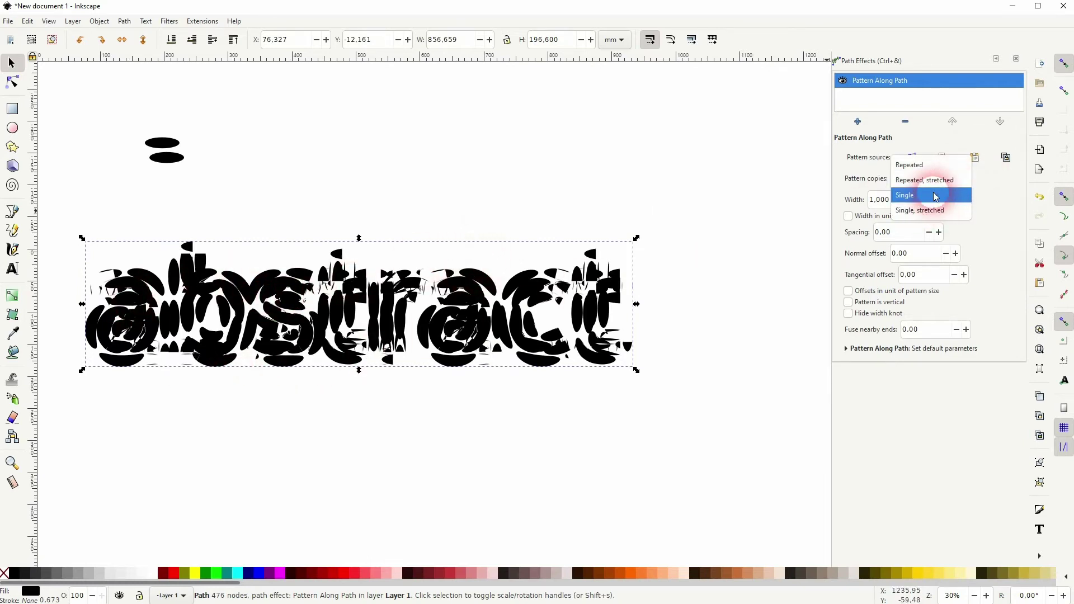
pyautogui.click(936, 196)
pyautogui.click(937, 178)
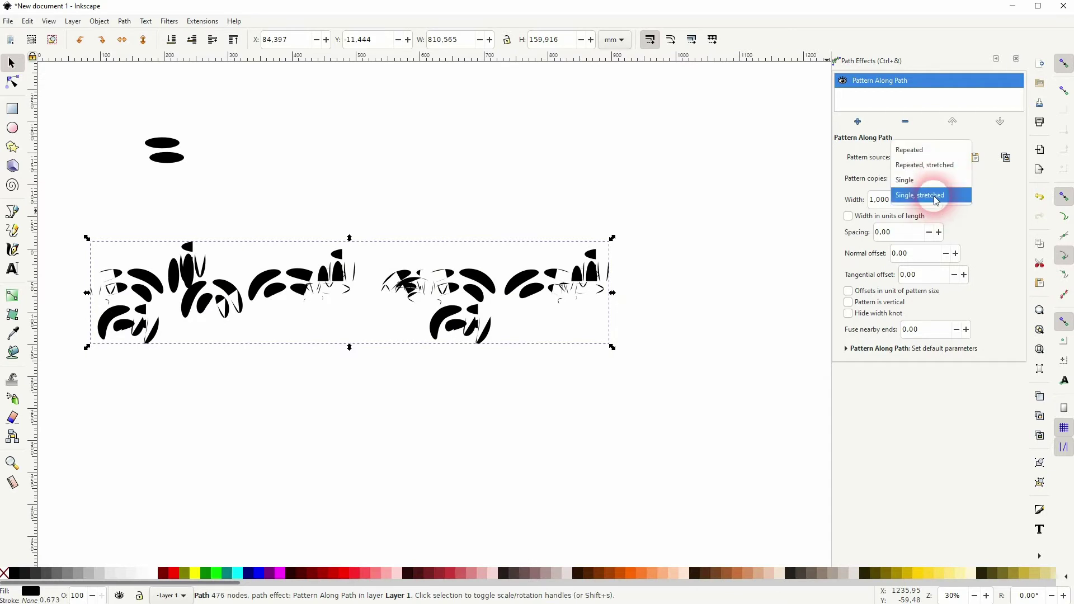
pyautogui.click(940, 194)
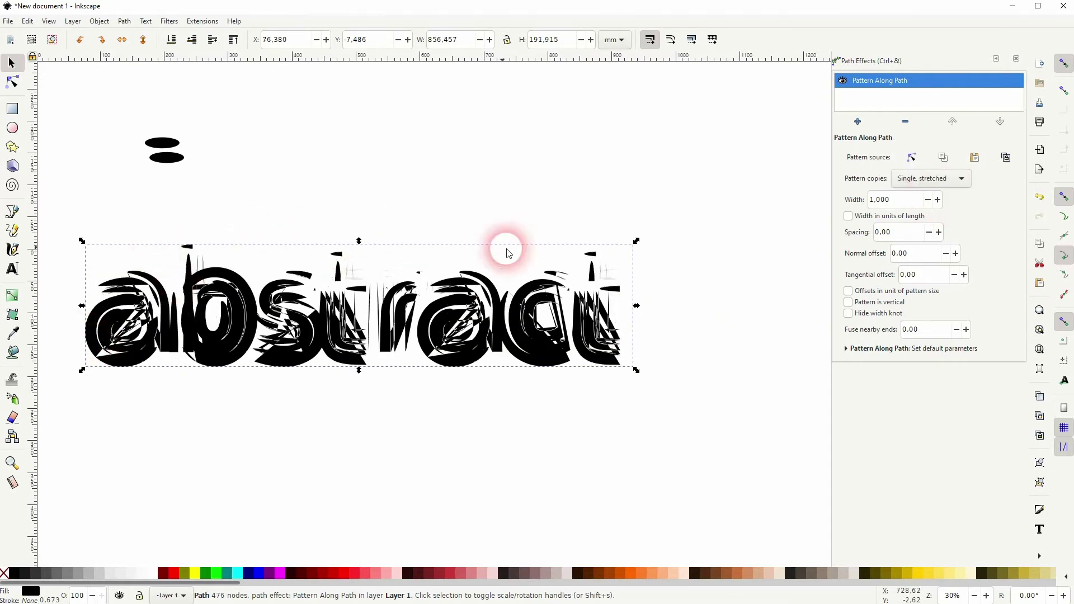
pyautogui.click(640, 183)
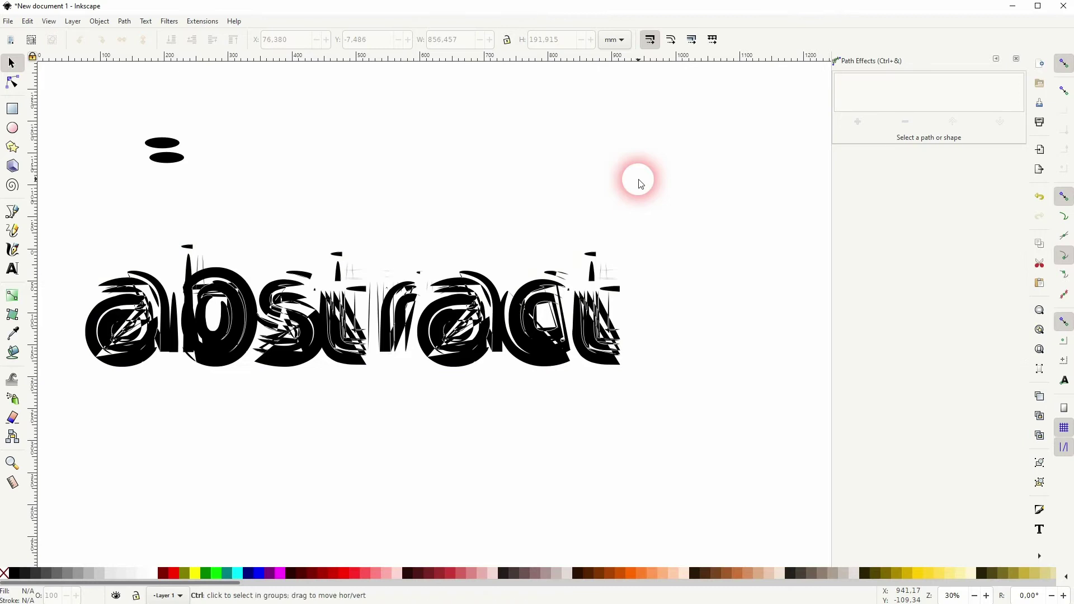
# Undo the pattern, shrink the ellipses to about 38.5 × 25.3 mm, and reapply them as a Single, stretched pattern
pyautogui.hotkey('ctrl', 'z')
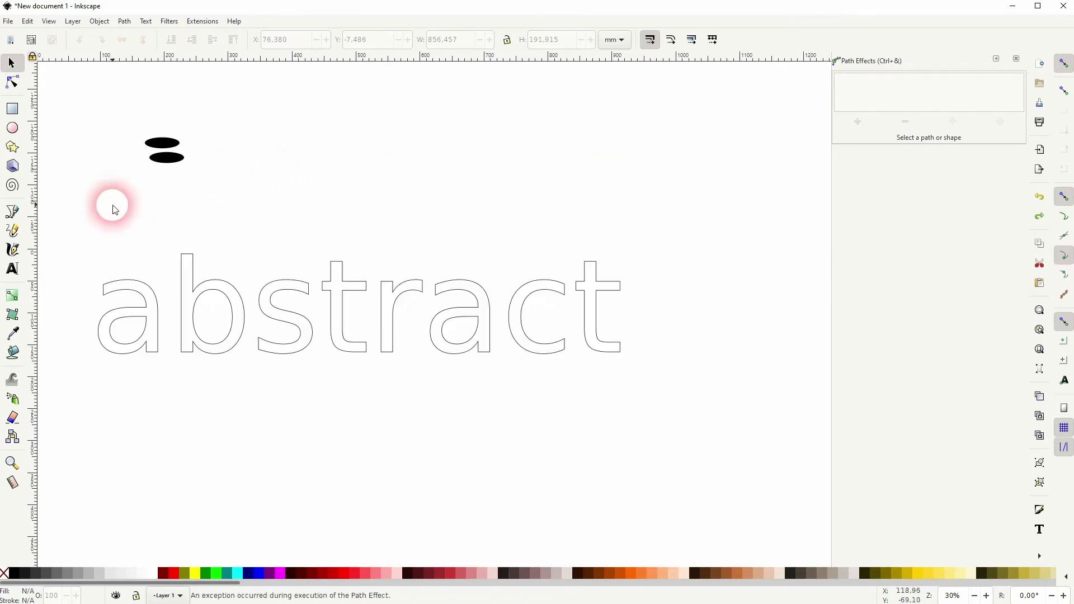
pyautogui.moveTo(114, 209); pyautogui.dragTo(274, 73)
pyautogui.moveTo(189, 150); pyautogui.dragTo(180, 155)
pyautogui.click(587, 293)
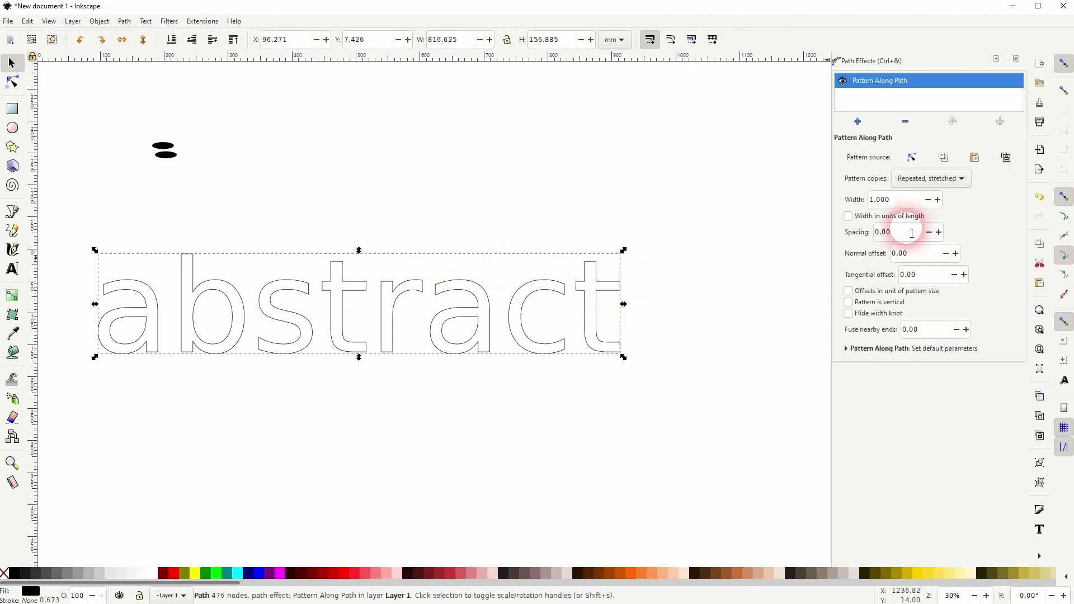
pyautogui.click(960, 178)
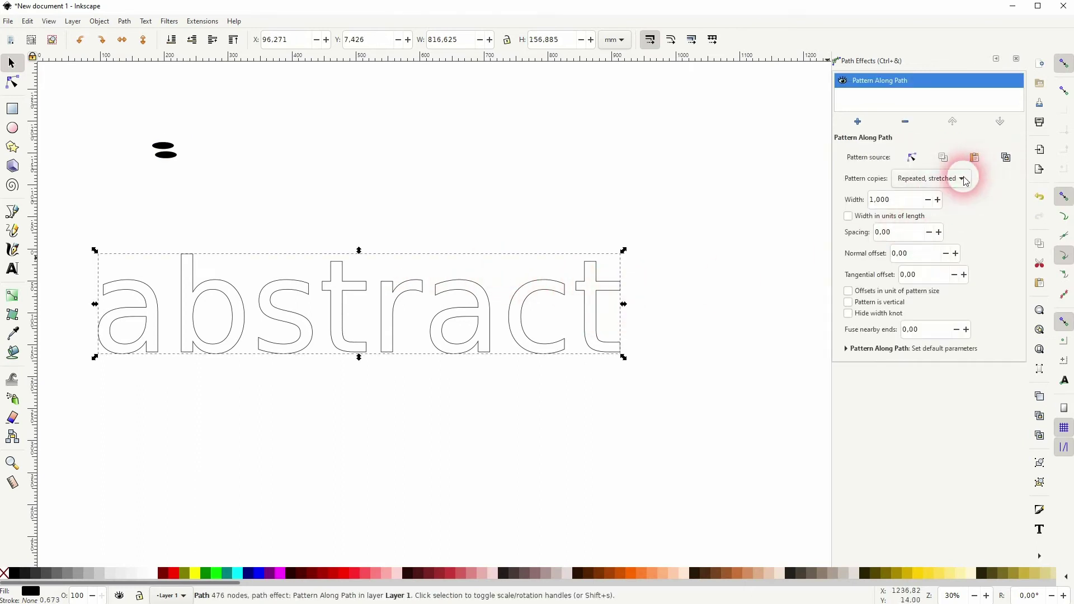
pyautogui.click(957, 191)
pyautogui.click(978, 161)
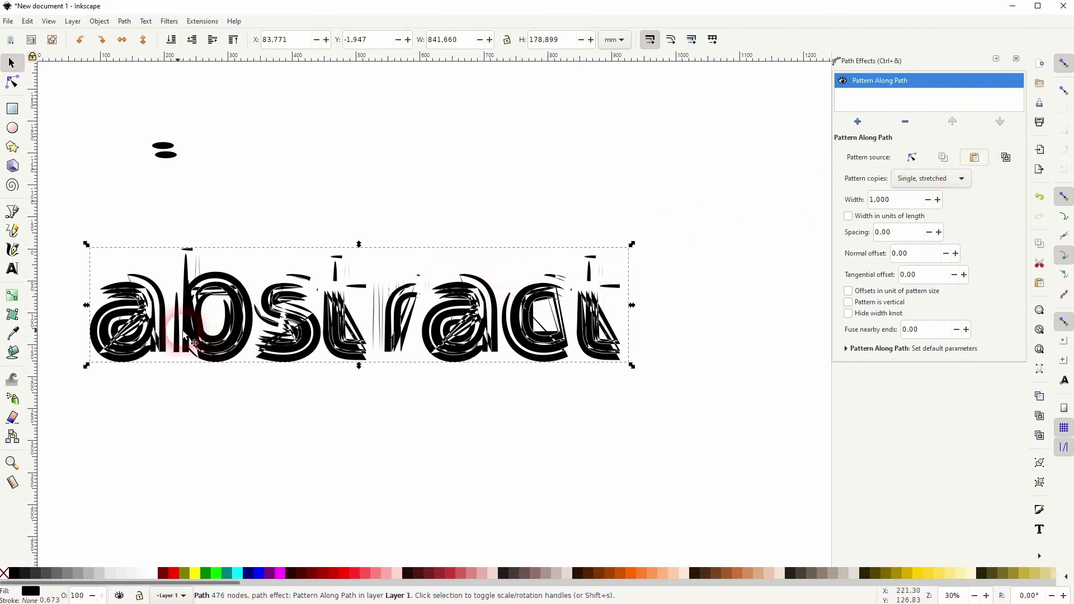
# Draw a new black ellipse near the top right of the page
pyautogui.click(637, 332)
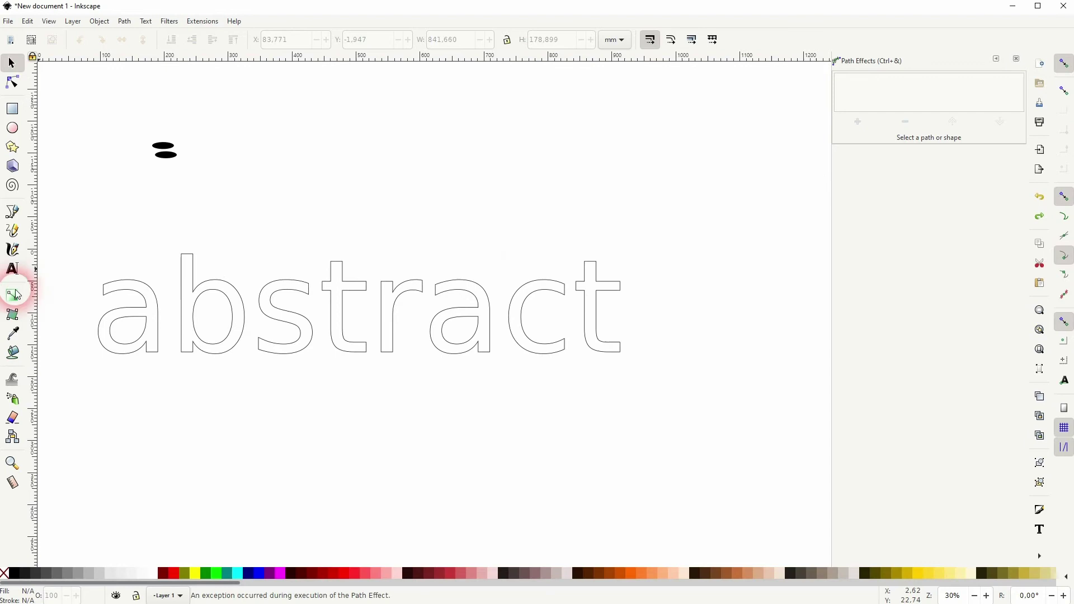
pyautogui.click(15, 129)
pyautogui.moveTo(542, 130); pyautogui.dragTo(595, 145)
pyautogui.click(23, 66)
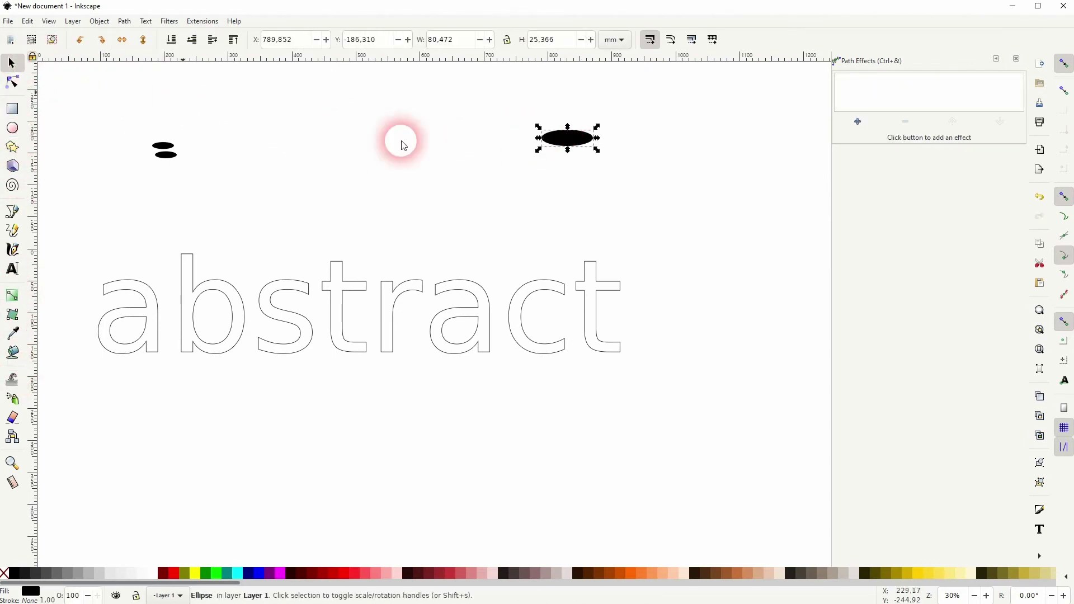
# Spray the ellipse into a cluster of eleven copies and select them all
pyautogui.click(19, 400)
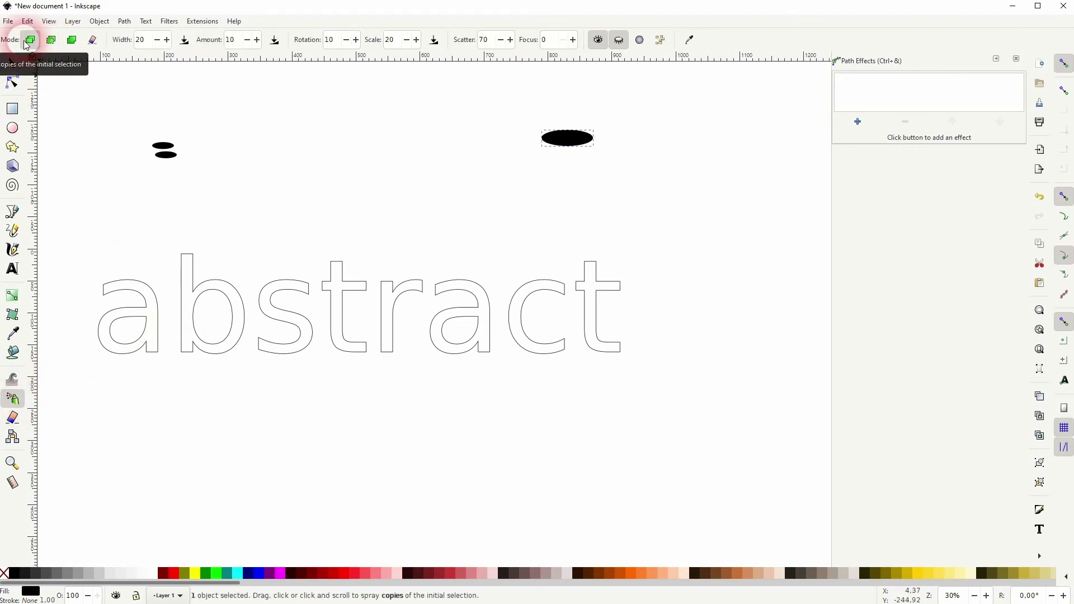
pyautogui.click(147, 56)
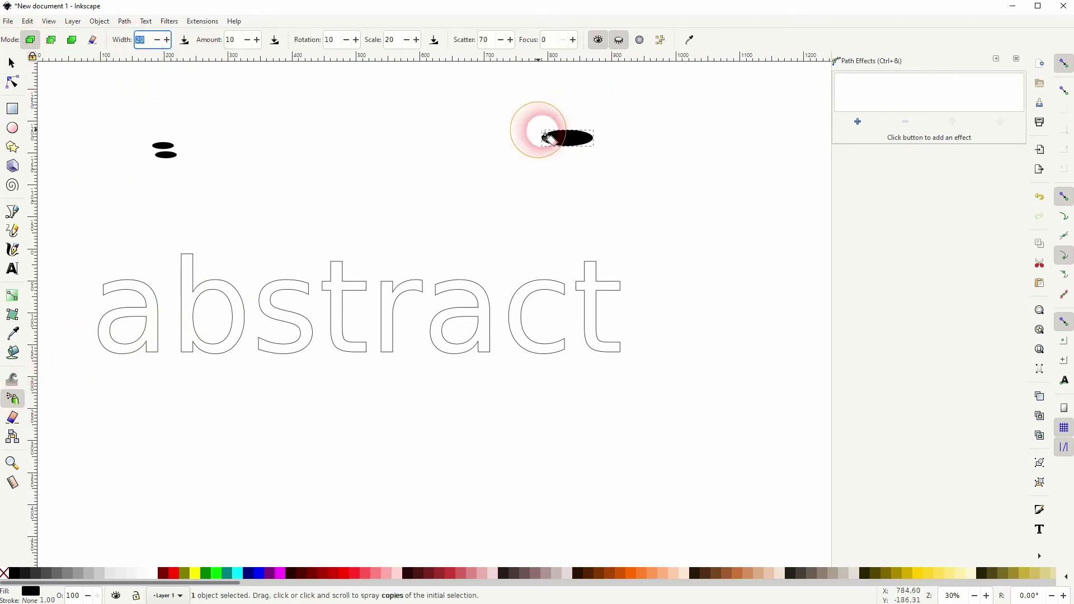
pyautogui.moveTo(540, 132)
pyautogui.mouseDown()
pyautogui.moveTo(568, 134)
pyautogui.moveTo(605, 162)
pyautogui.moveTo(668, 161)
pyautogui.moveTo(609, 124)
pyautogui.moveTo(568, 143)
pyautogui.moveTo(547, 176)
pyautogui.moveTo(591, 223)
pyautogui.moveTo(579, 199)
pyautogui.moveTo(624, 133)
pyautogui.moveTo(626, 176)
pyautogui.moveTo(566, 193)
pyautogui.moveTo(593, 167)
pyautogui.mouseUp()
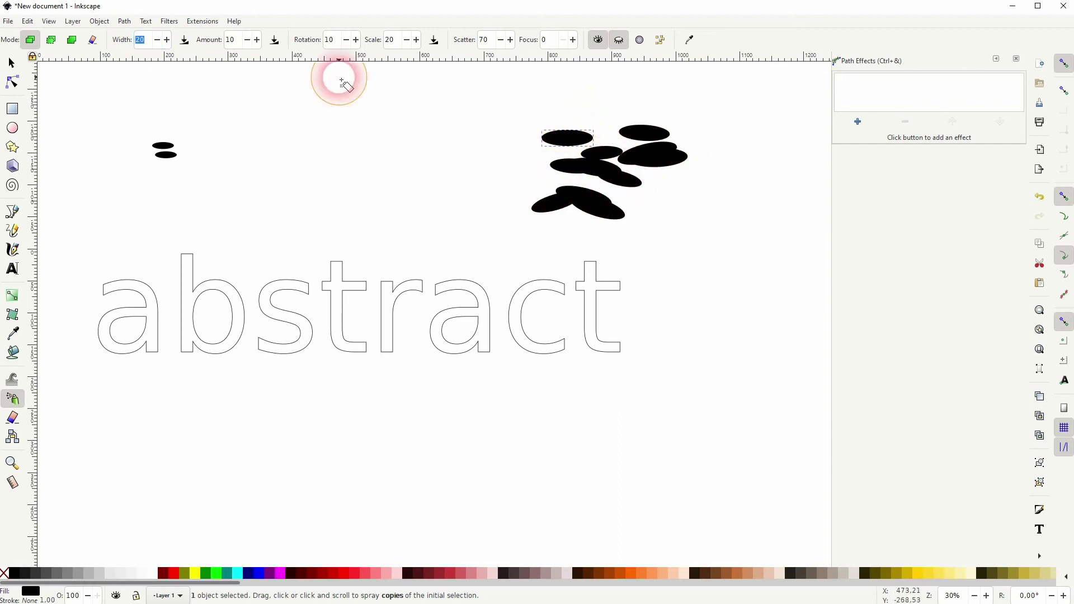
pyautogui.click(10, 64)
pyautogui.moveTo(481, 229); pyautogui.dragTo(714, 107)
# Vary the sizes of the sprayed ellipses with the Tweak tool's shrink/grow mode
pyautogui.click(19, 428)
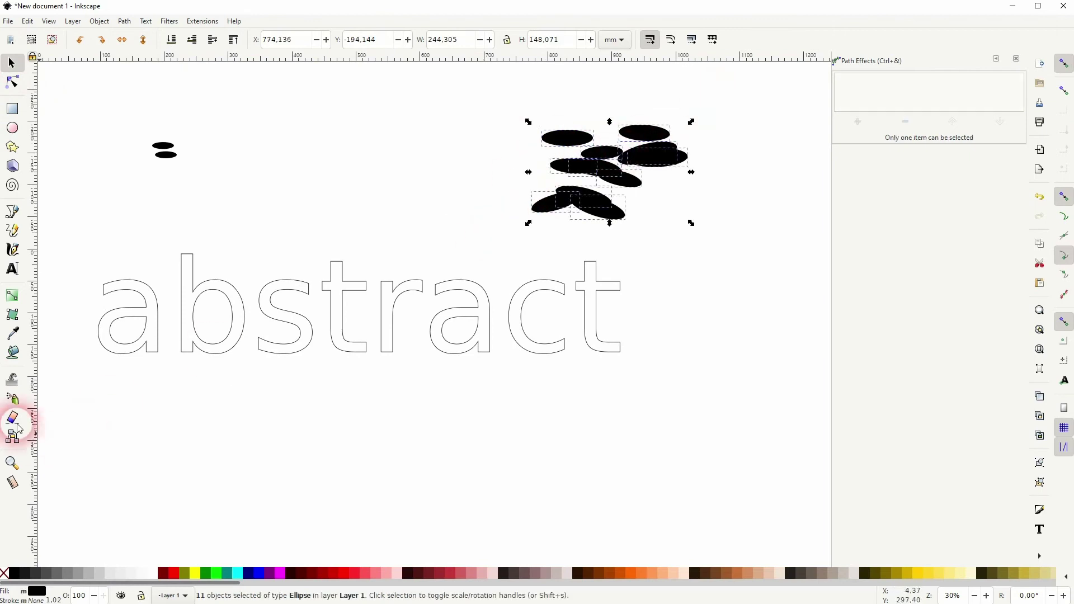
pyautogui.click(12, 386)
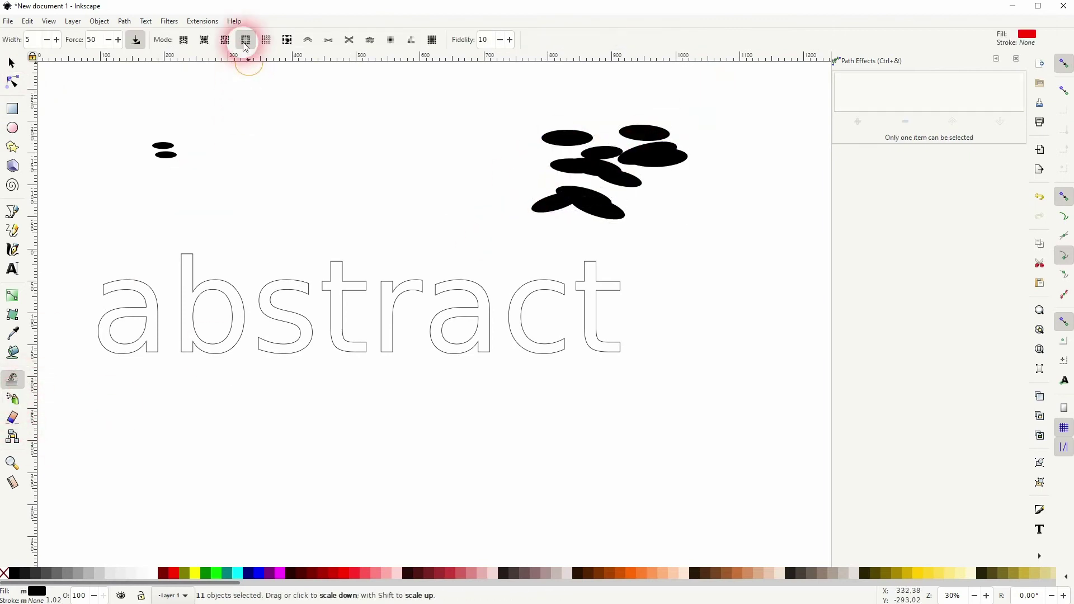
pyautogui.moveTo(571, 124)
pyautogui.mouseDown()
pyautogui.moveTo(649, 156)
pyautogui.moveTo(651, 169)
pyautogui.moveTo(598, 176)
pyautogui.moveTo(582, 188)
pyautogui.moveTo(603, 190)
pyautogui.moveTo(565, 222)
pyautogui.moveTo(609, 166)
pyautogui.moveTo(620, 187)
pyautogui.moveTo(602, 176)
pyautogui.moveTo(667, 133)
pyautogui.moveTo(637, 129)
pyautogui.moveTo(681, 158)
pyautogui.mouseUp()
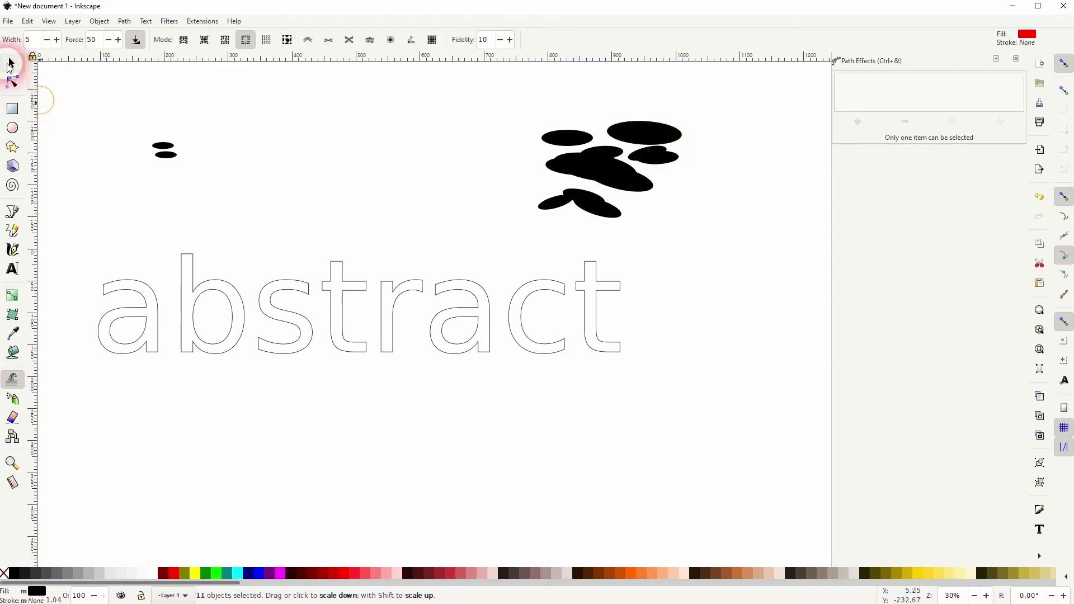
# Reselect all eleven ellipses and combine them into one 44-node path
pyautogui.click(10, 66)
pyautogui.click(489, 235)
pyautogui.moveTo(489, 235); pyautogui.dragTo(755, 79)
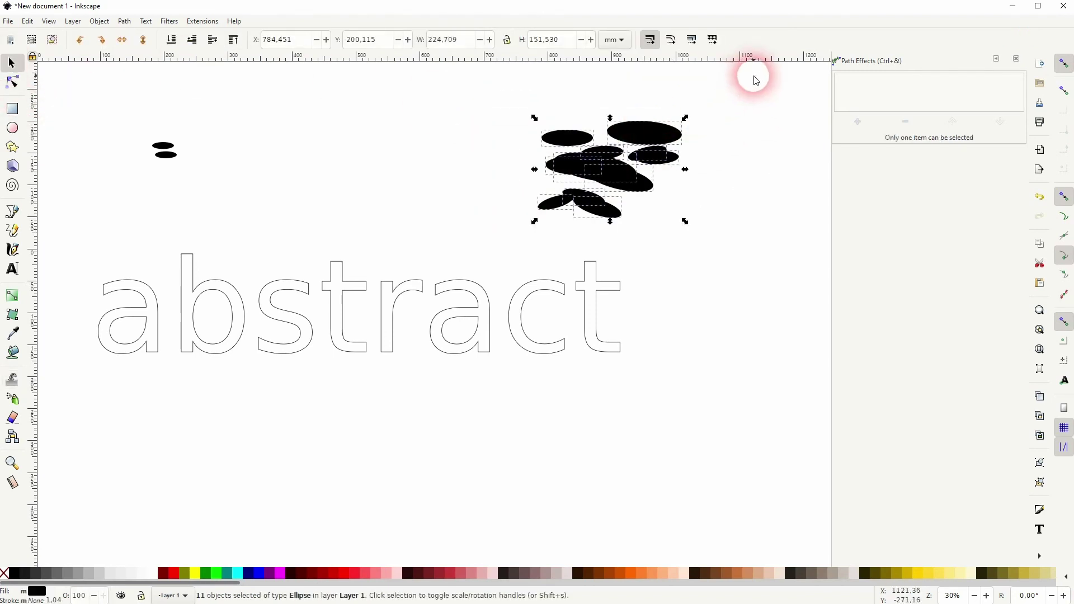
pyautogui.click(124, 21)
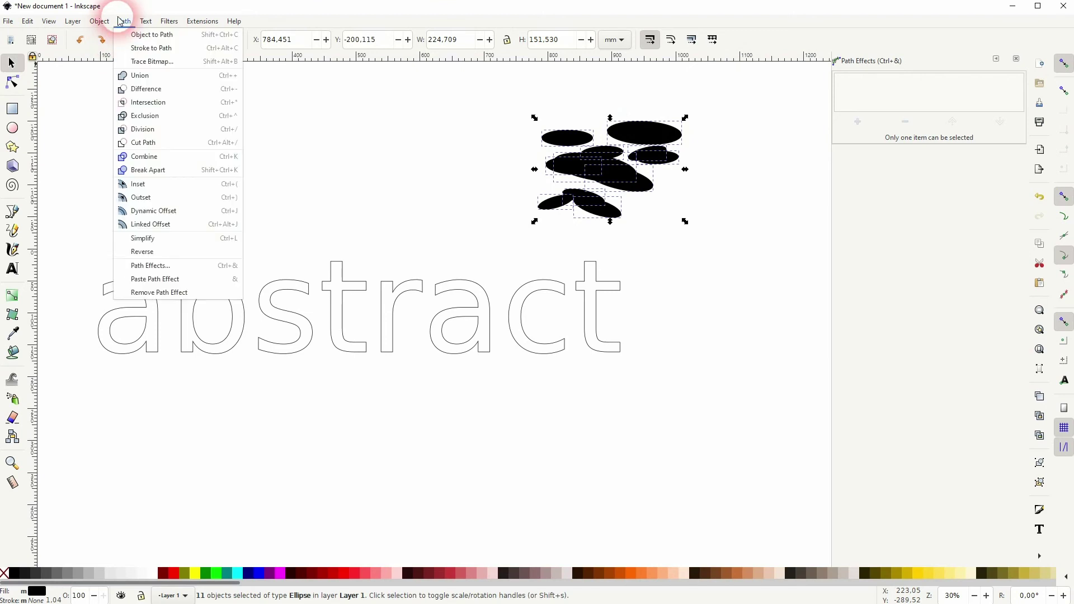
pyautogui.click(188, 163)
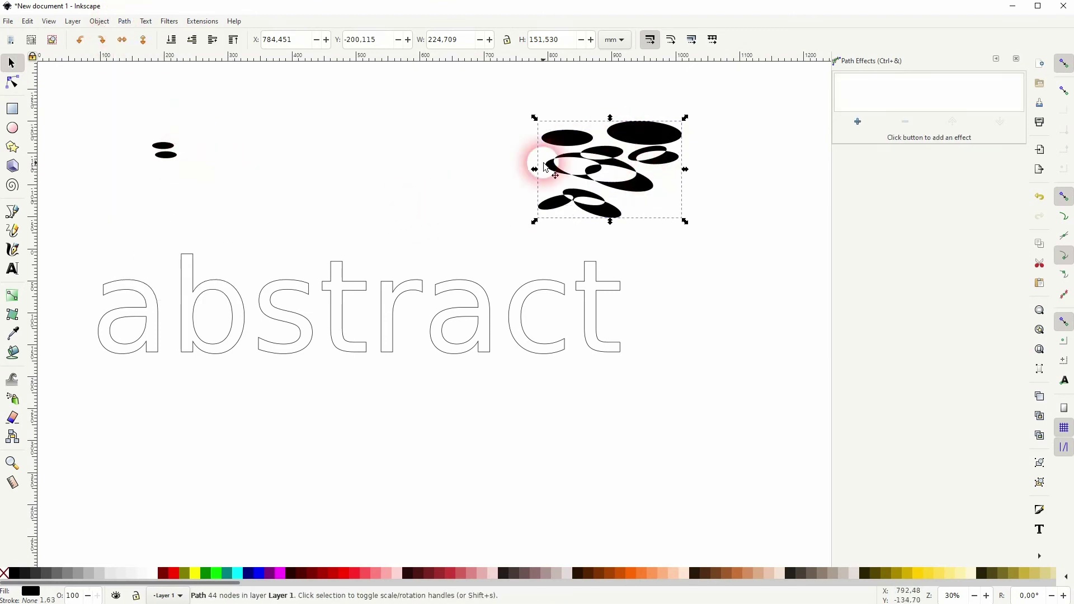
# Apply the blob cluster to the word as a Single, stretched Pattern Along Path
pyautogui.click(532, 299)
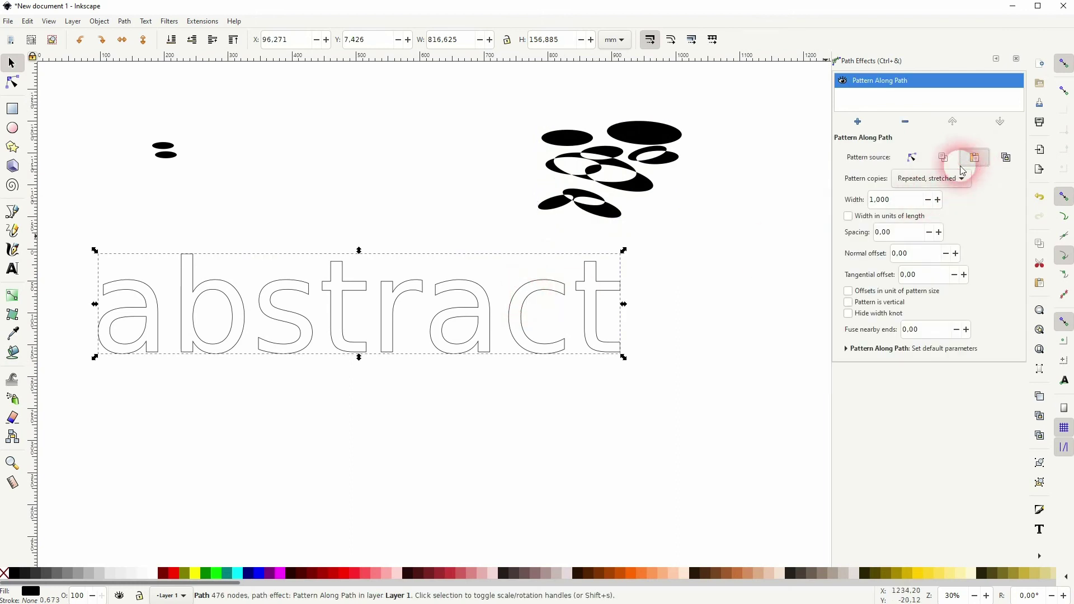
pyautogui.click(963, 168)
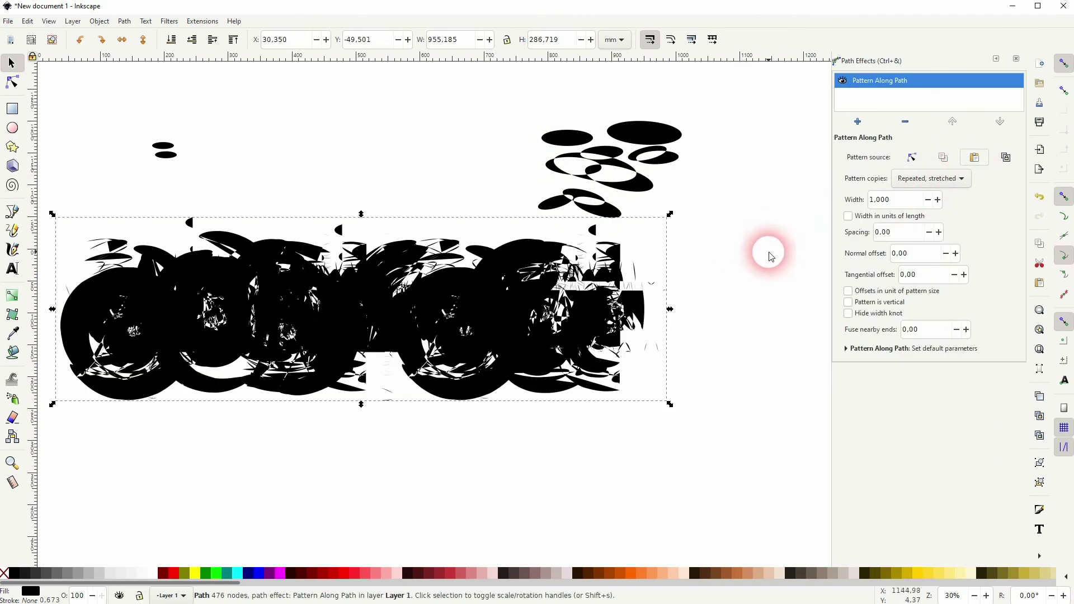
pyautogui.click(948, 182)
pyautogui.click(940, 211)
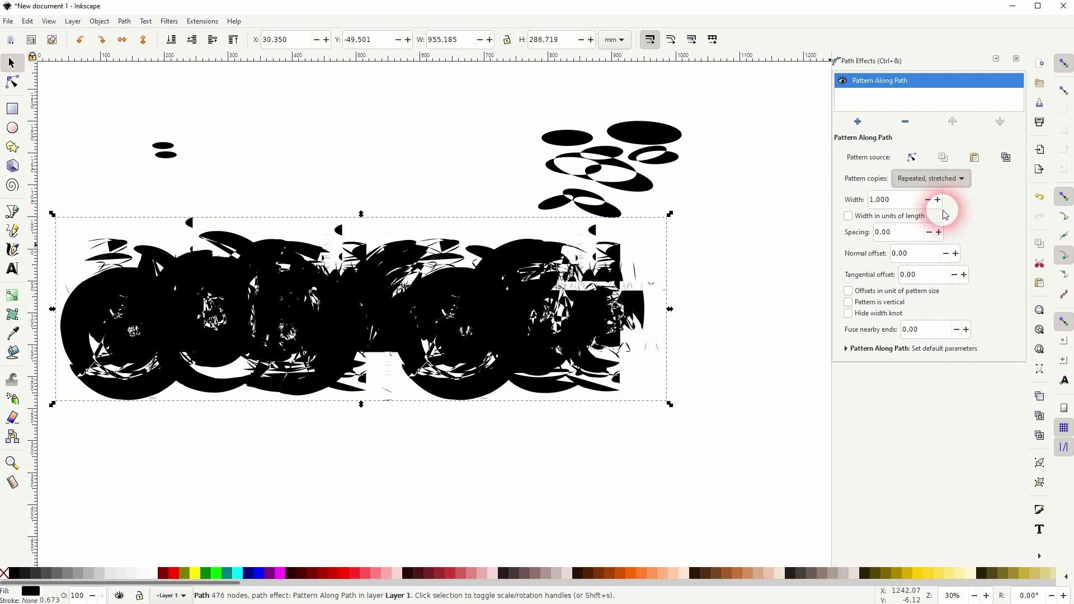
pyautogui.click(710, 278)
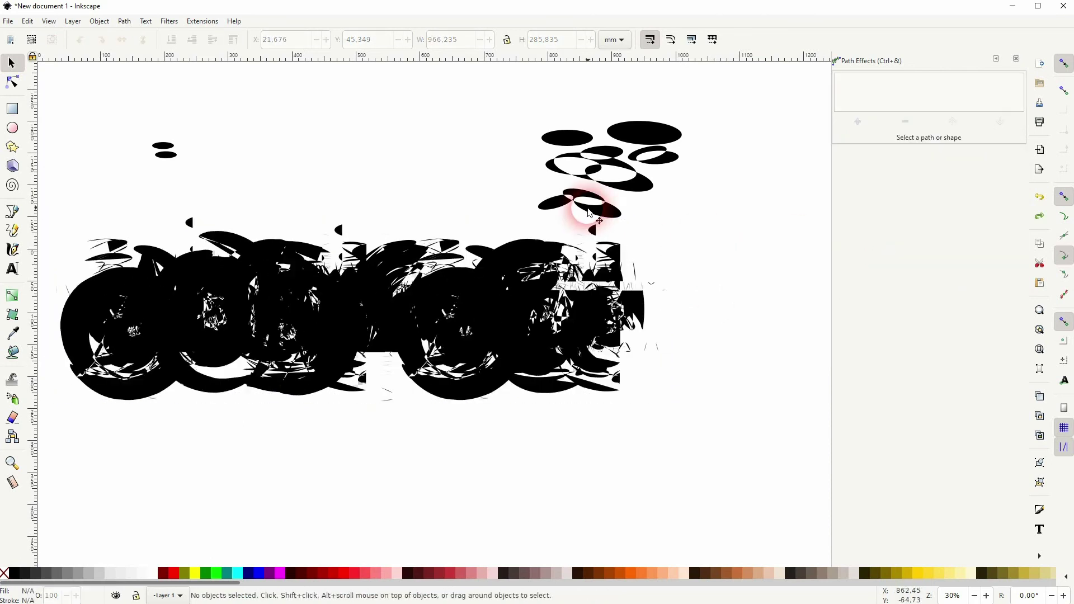
# Shrink the blob cluster to about 60.3 × 40.6 mm and repaste it as the Single, stretched pattern
pyautogui.moveTo(492, 232); pyautogui.dragTo(757, 73)
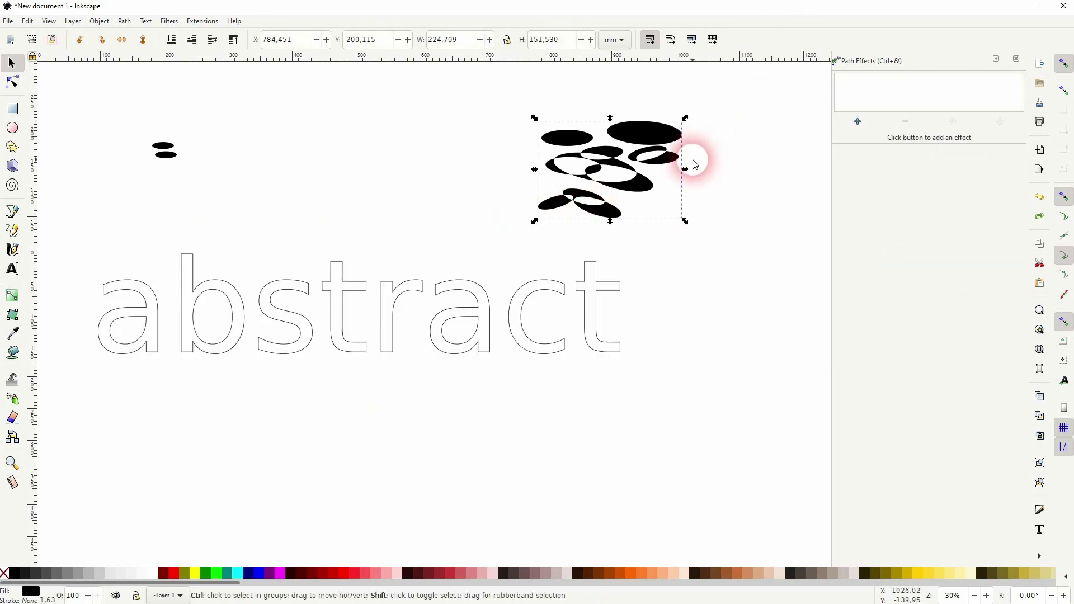
pyautogui.moveTo(687, 168); pyautogui.dragTo(630, 189)
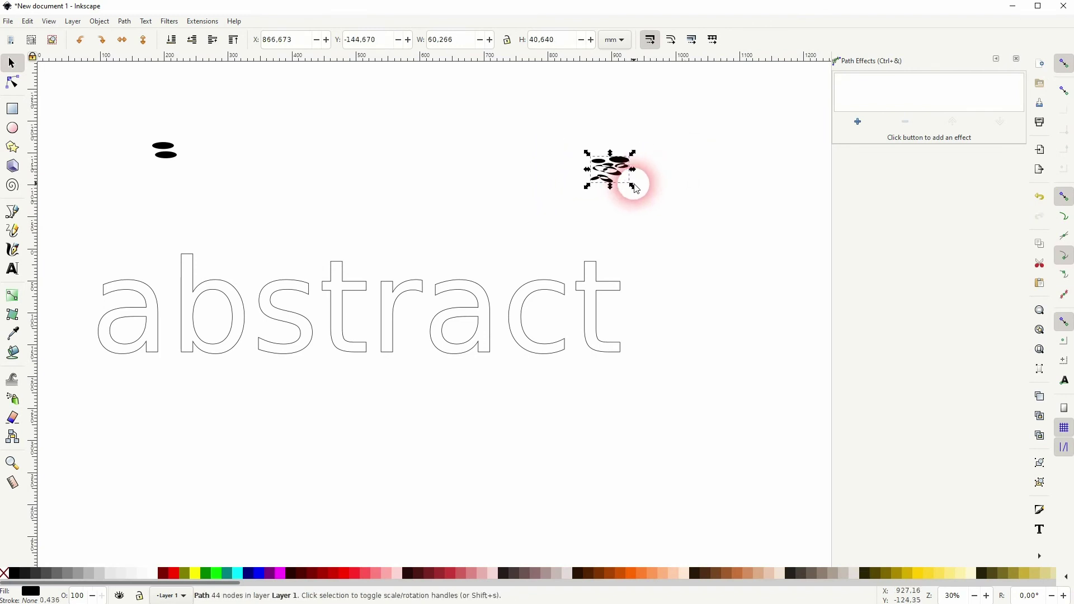
pyautogui.click(600, 327)
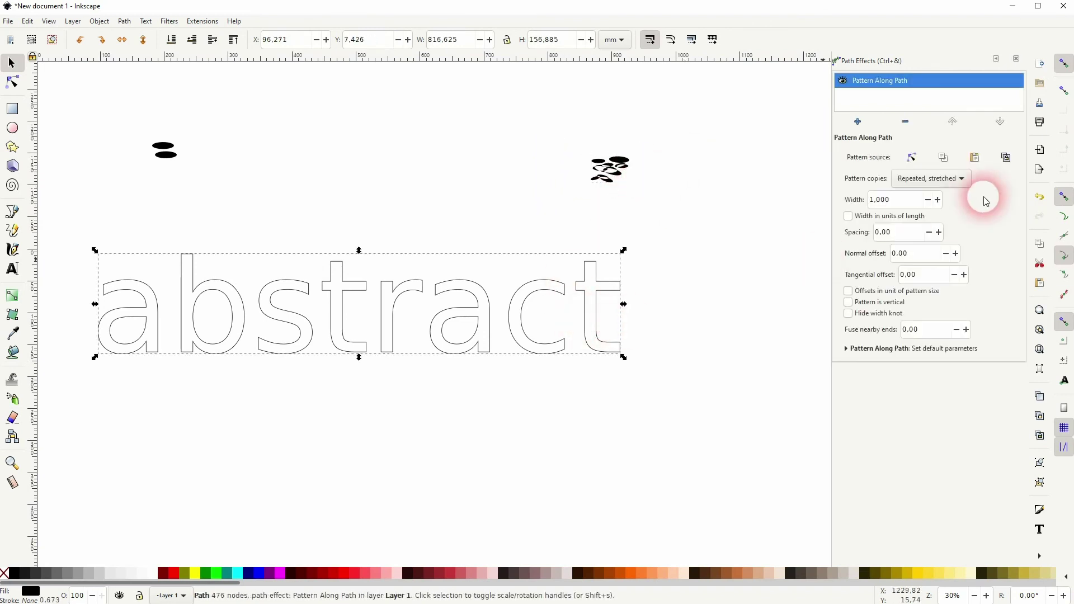
pyautogui.click(951, 178)
pyautogui.click(960, 182)
pyautogui.click(974, 157)
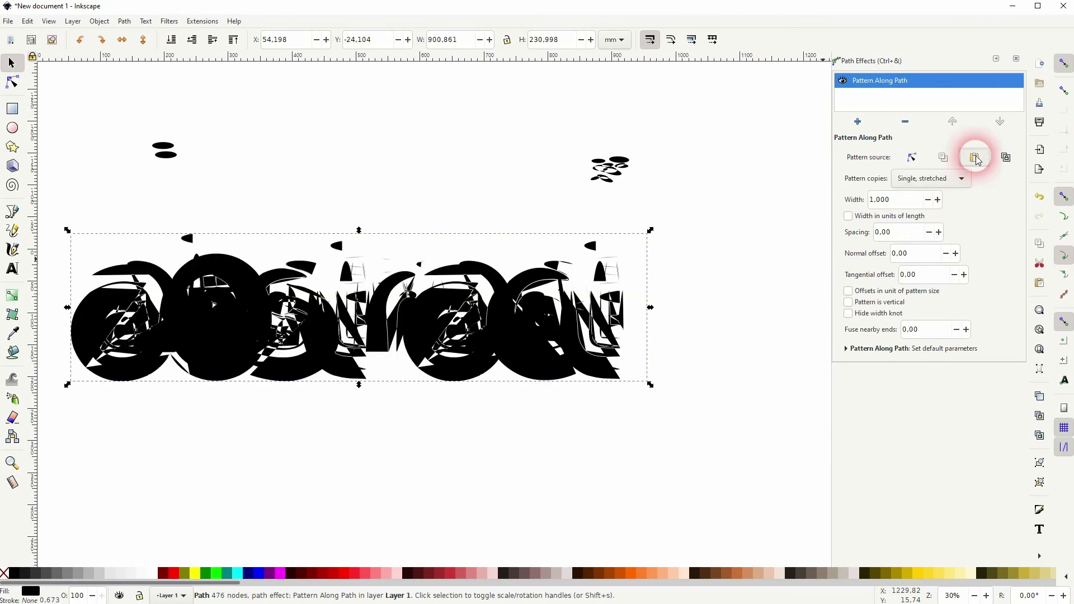
pyautogui.click(731, 286)
pyautogui.click(191, 326)
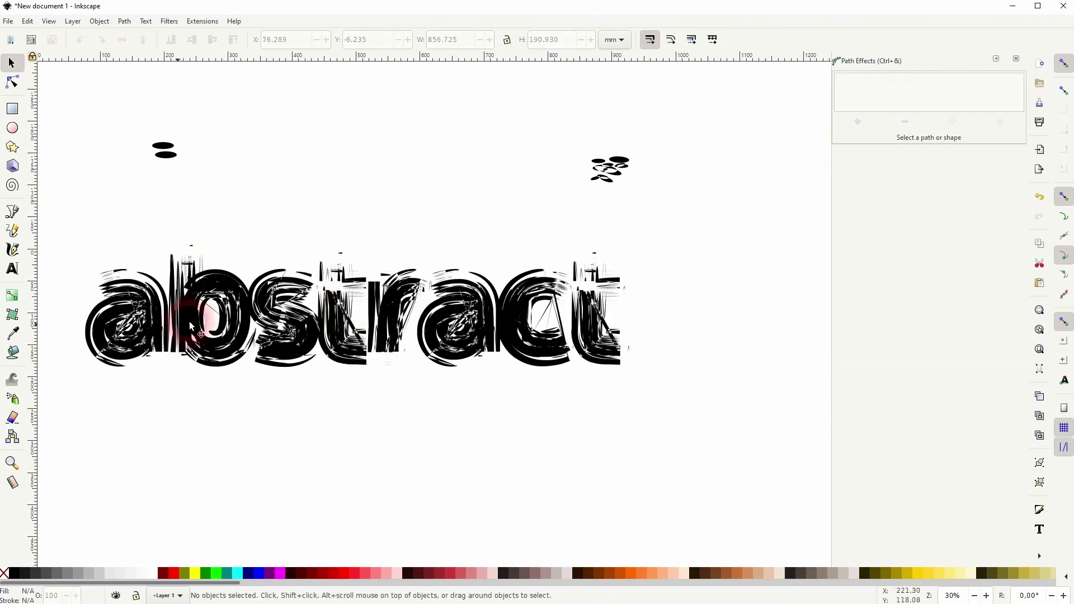
pyautogui.moveTo(519, 221); pyautogui.dragTo(667, 136)
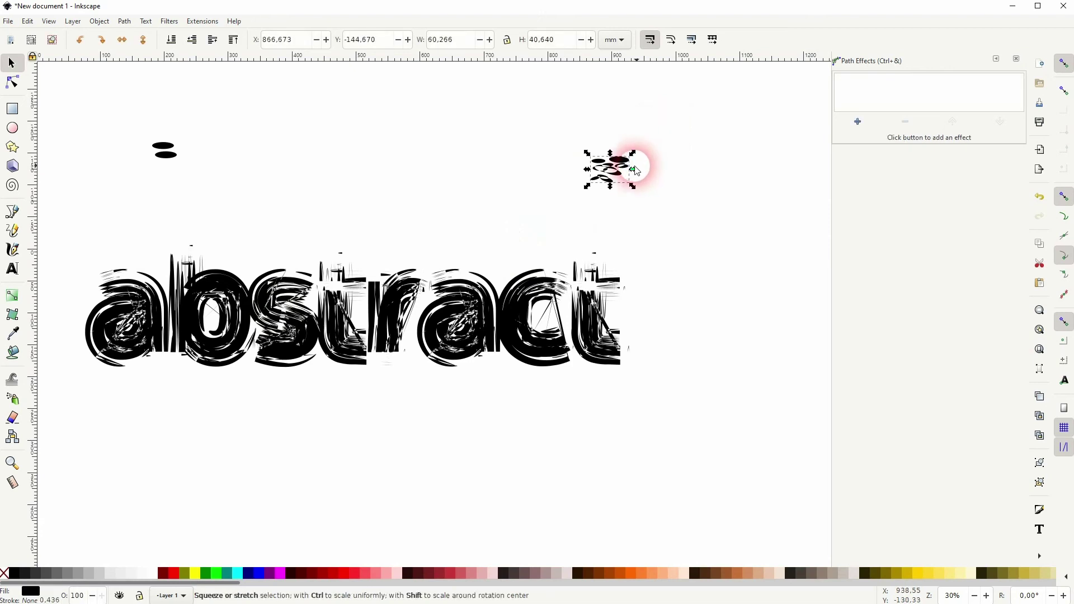
# Give the patterned word a light pink #FFAAAA fill and a thin black stroke
pyautogui.click(454, 330)
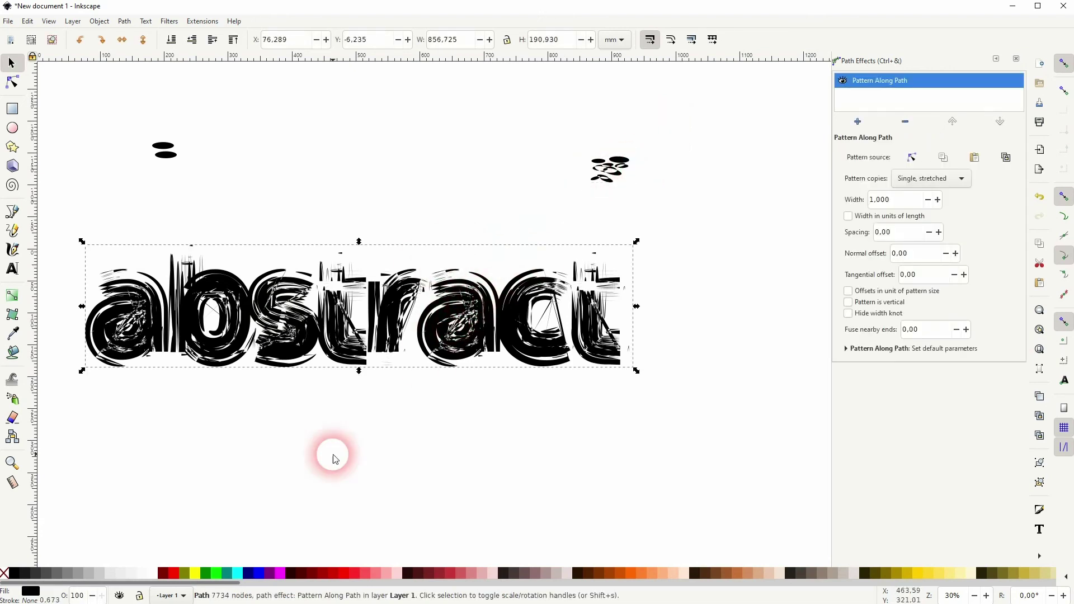
pyautogui.click(162, 572)
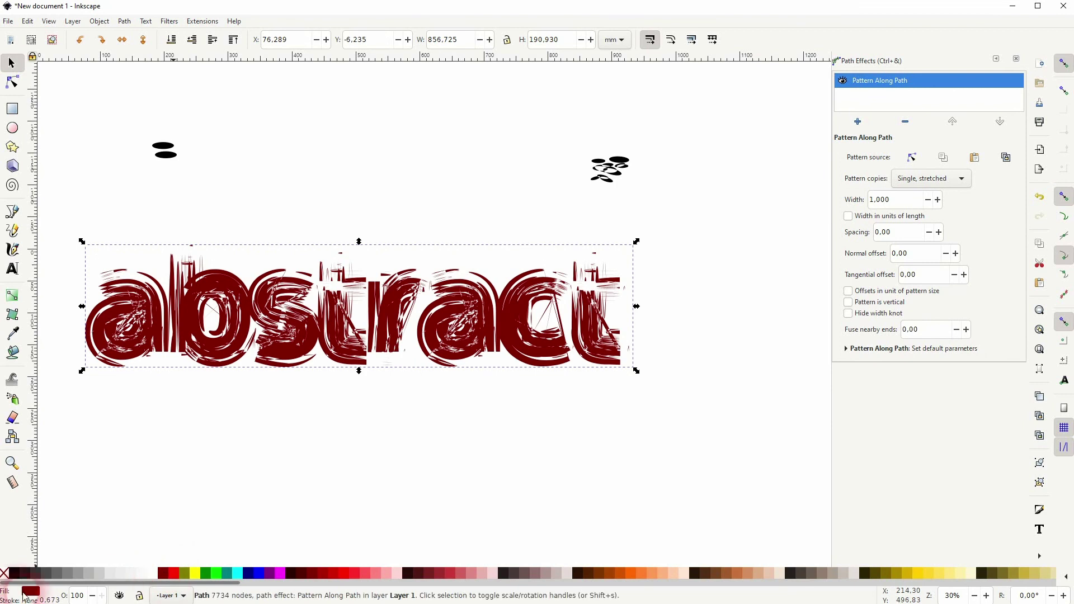
pyautogui.click(386, 572)
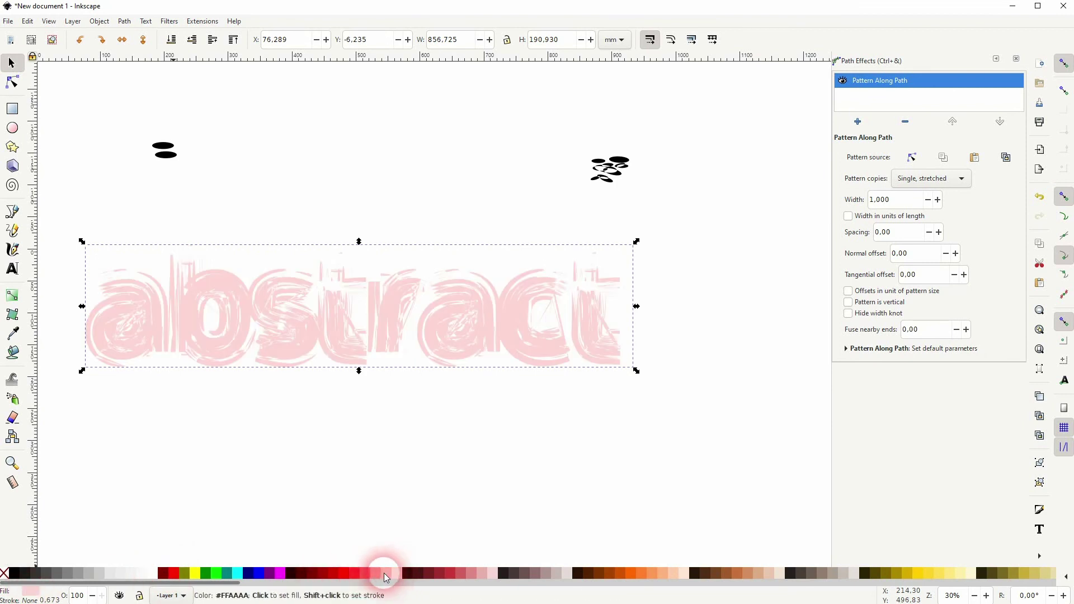
pyautogui.click(515, 461)
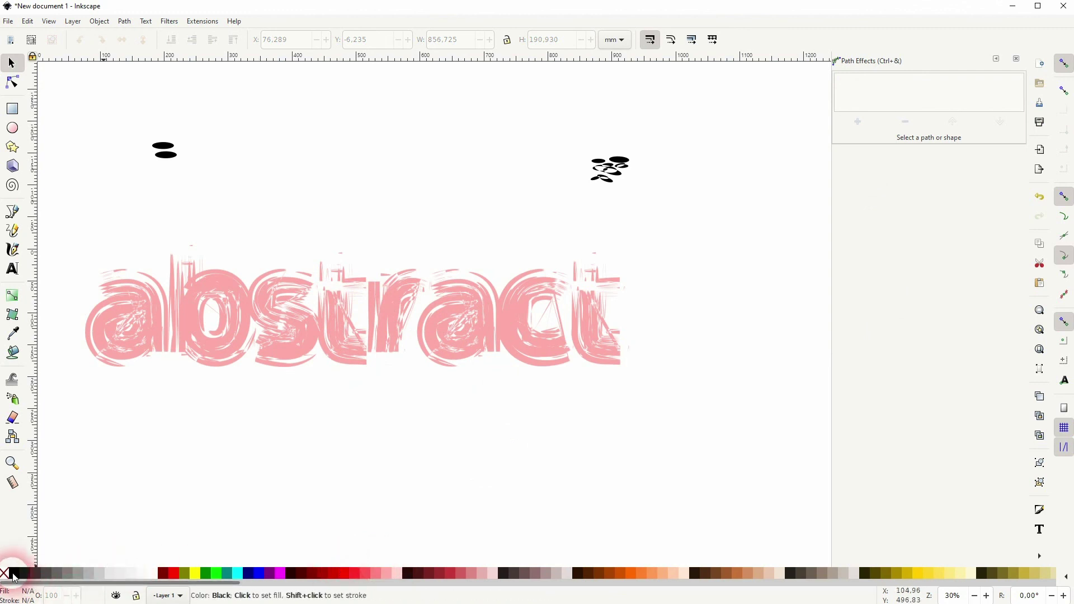
pyautogui.click(198, 530)
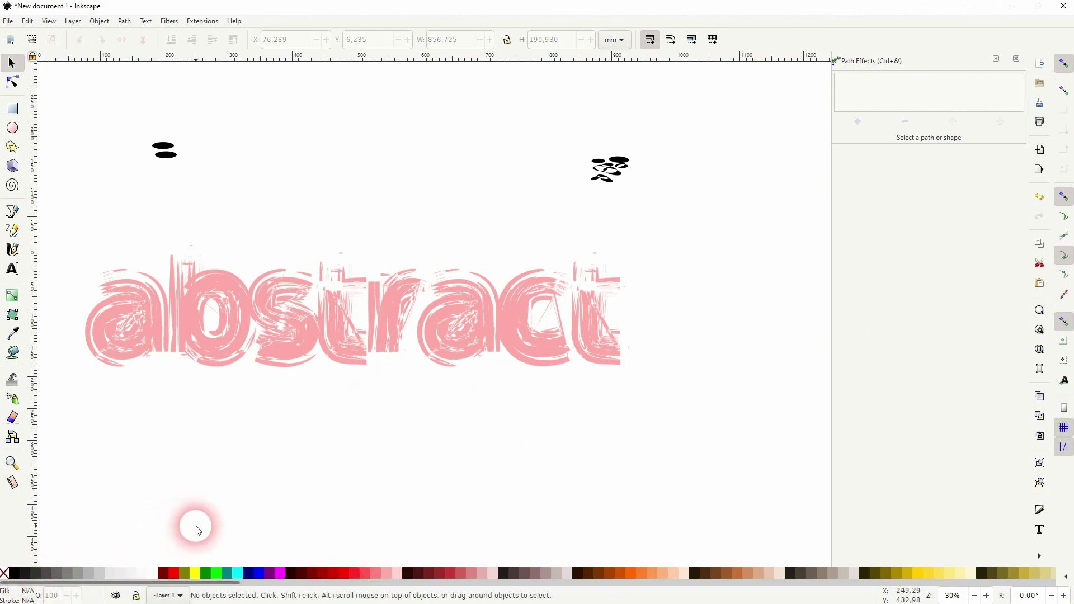
pyautogui.click(353, 320)
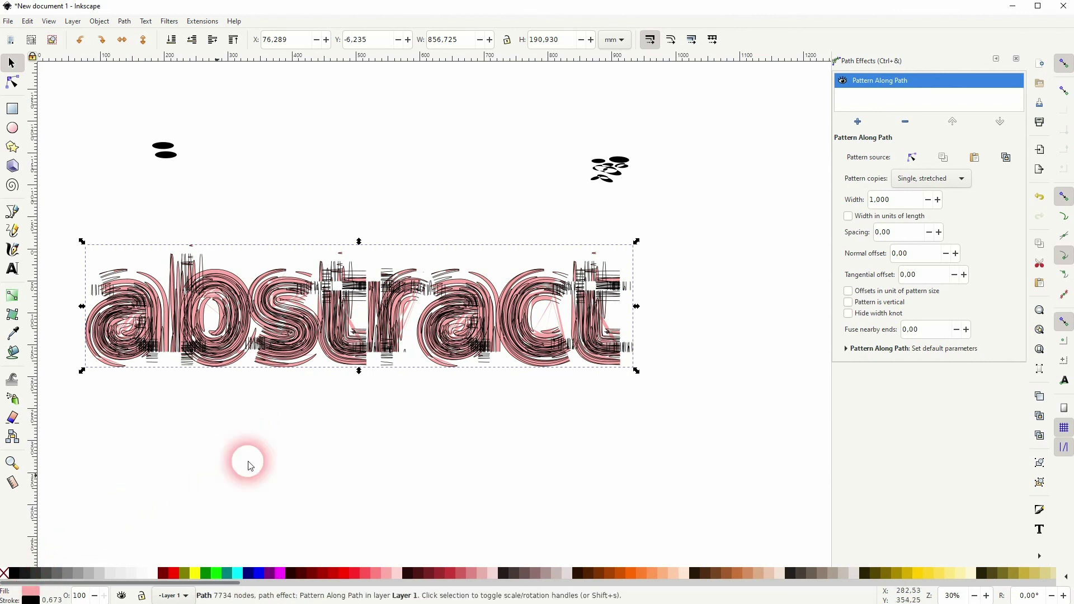
pyautogui.click(250, 465)
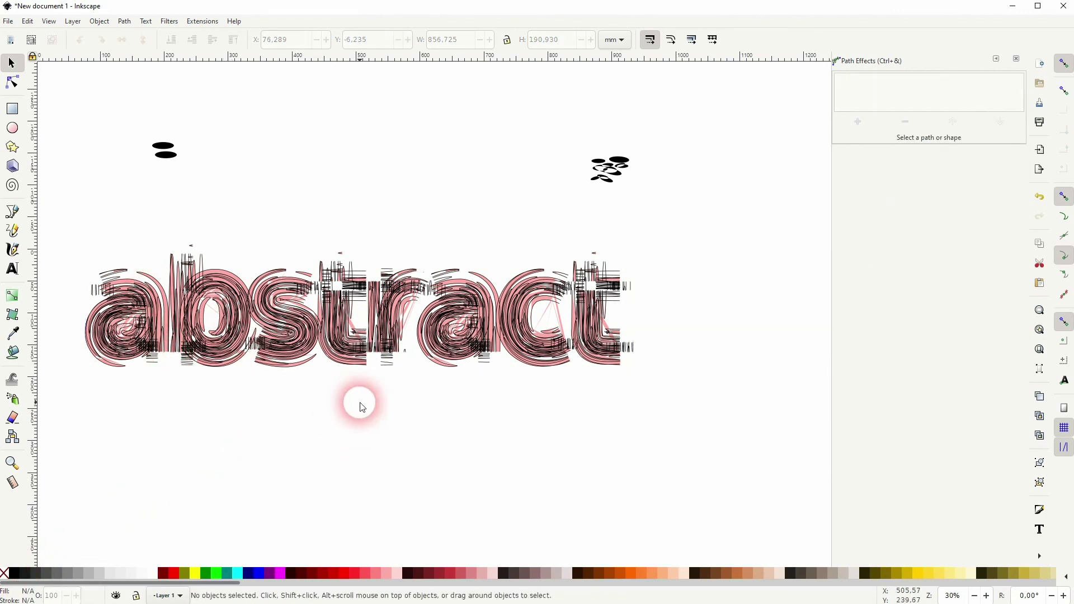